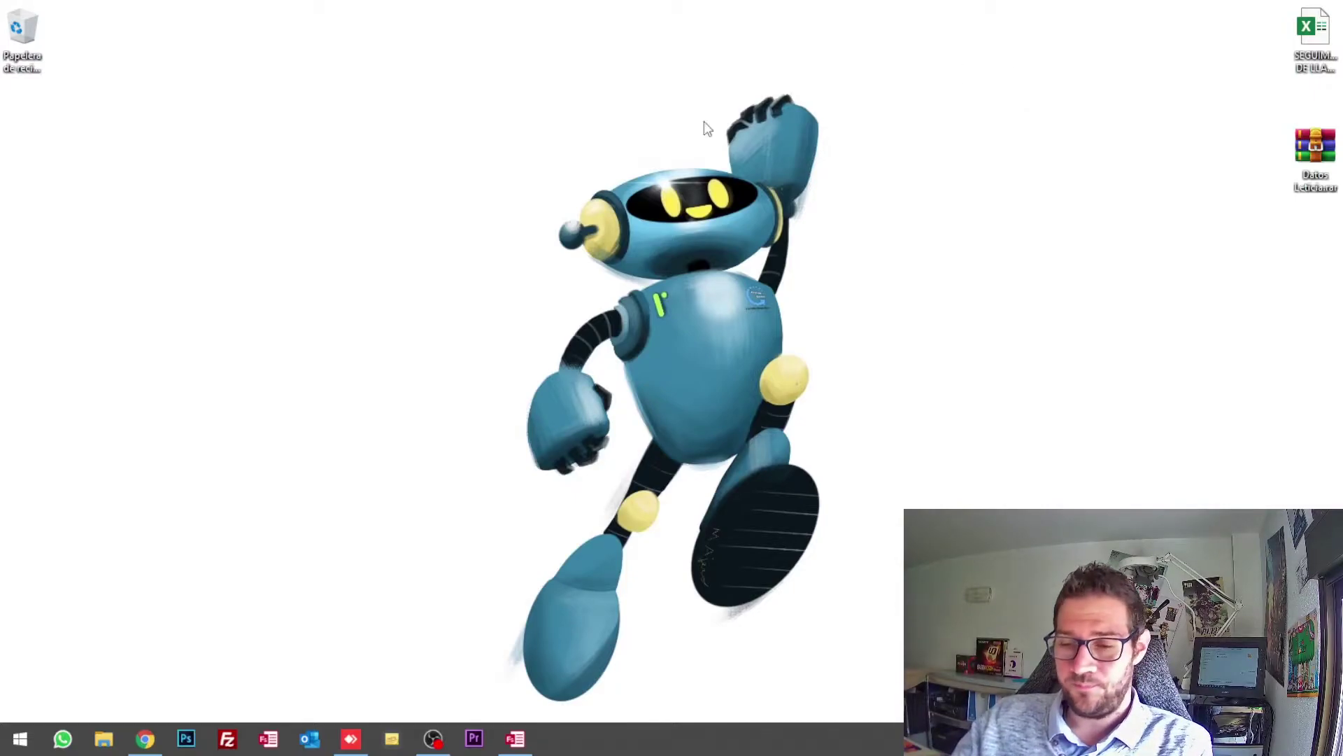
Step: Bring the incognito Chrome window to the front from the taskbar
click(145, 738)
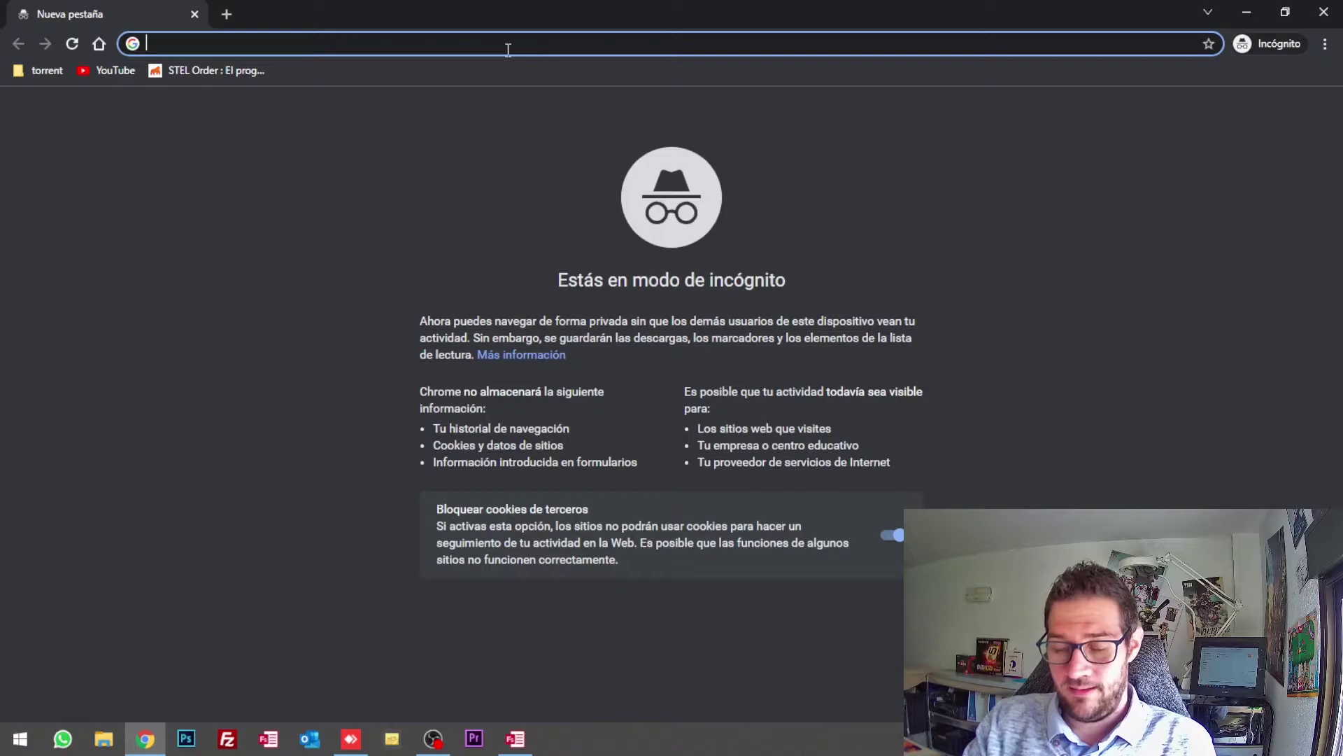
Step: Search for gmail, dismiss the cookie notice, open Gmail's about page and choose 'Crea una cuenta'
text(gmail)
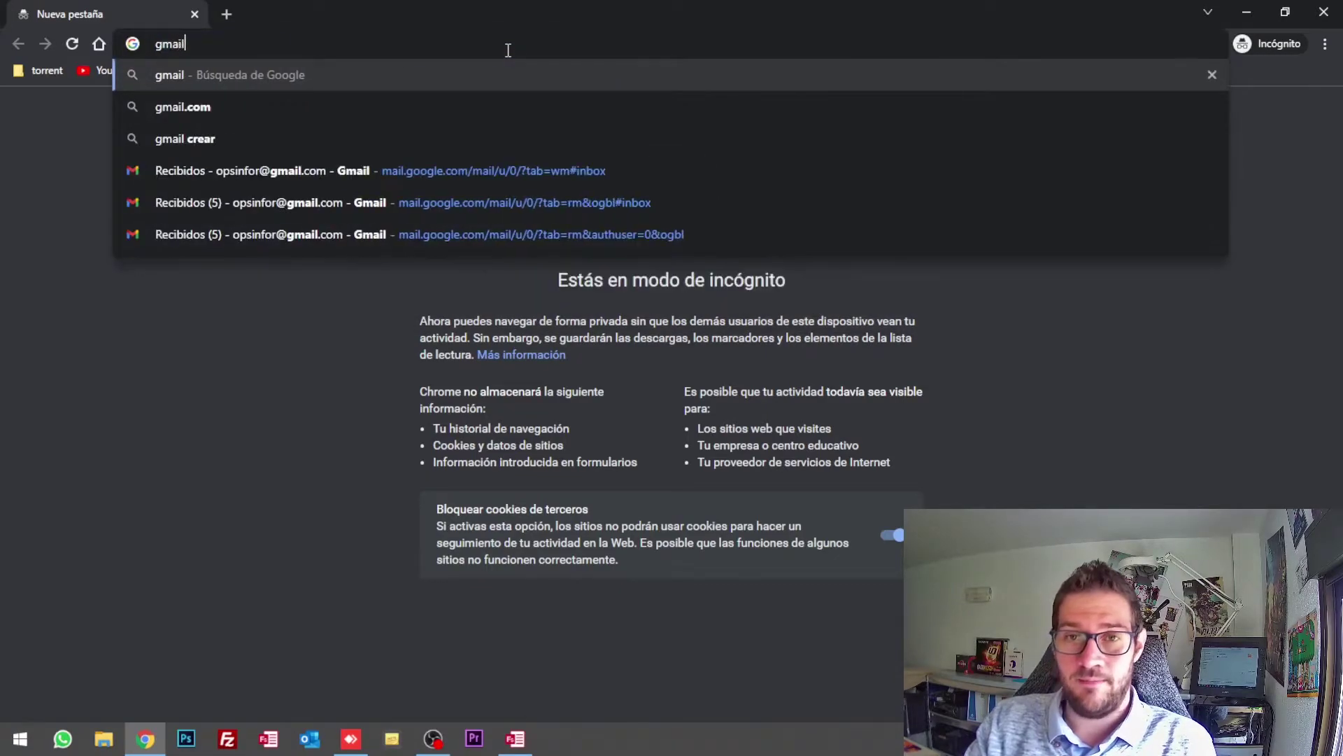
key(Return)
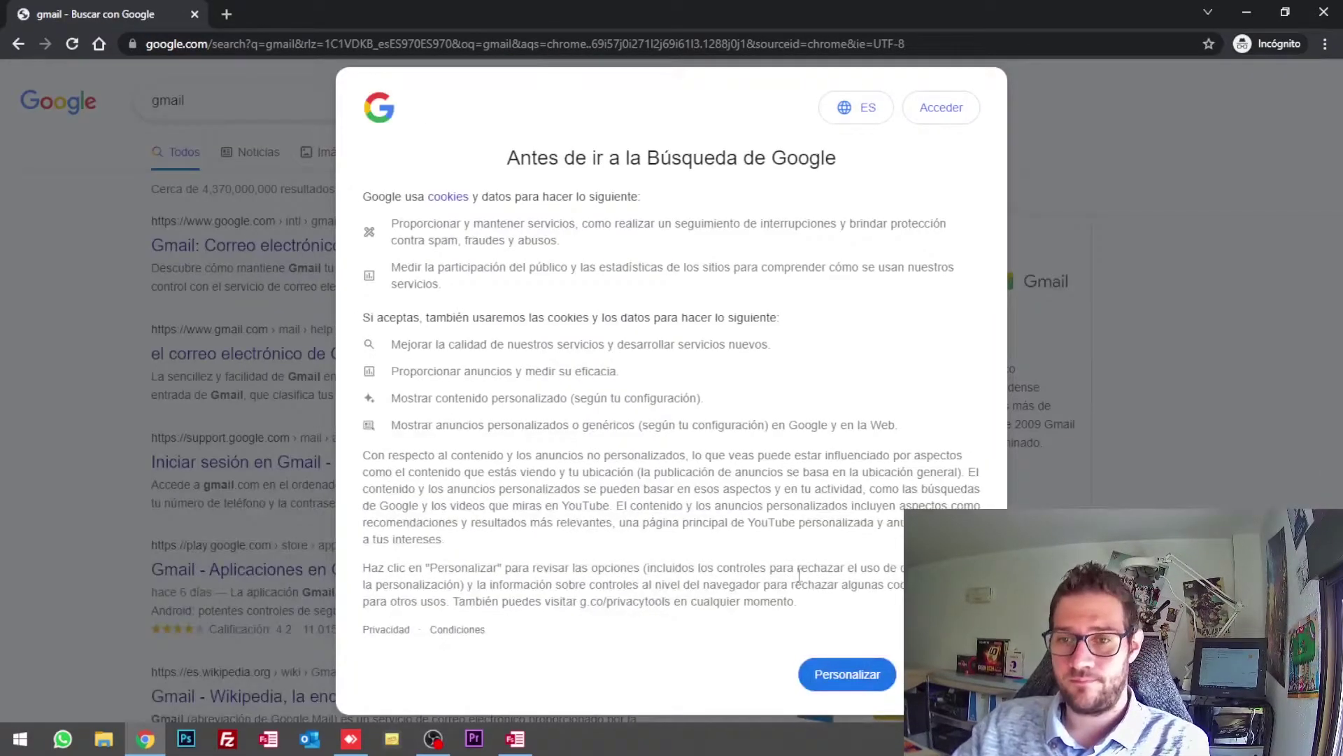
click(944, 674)
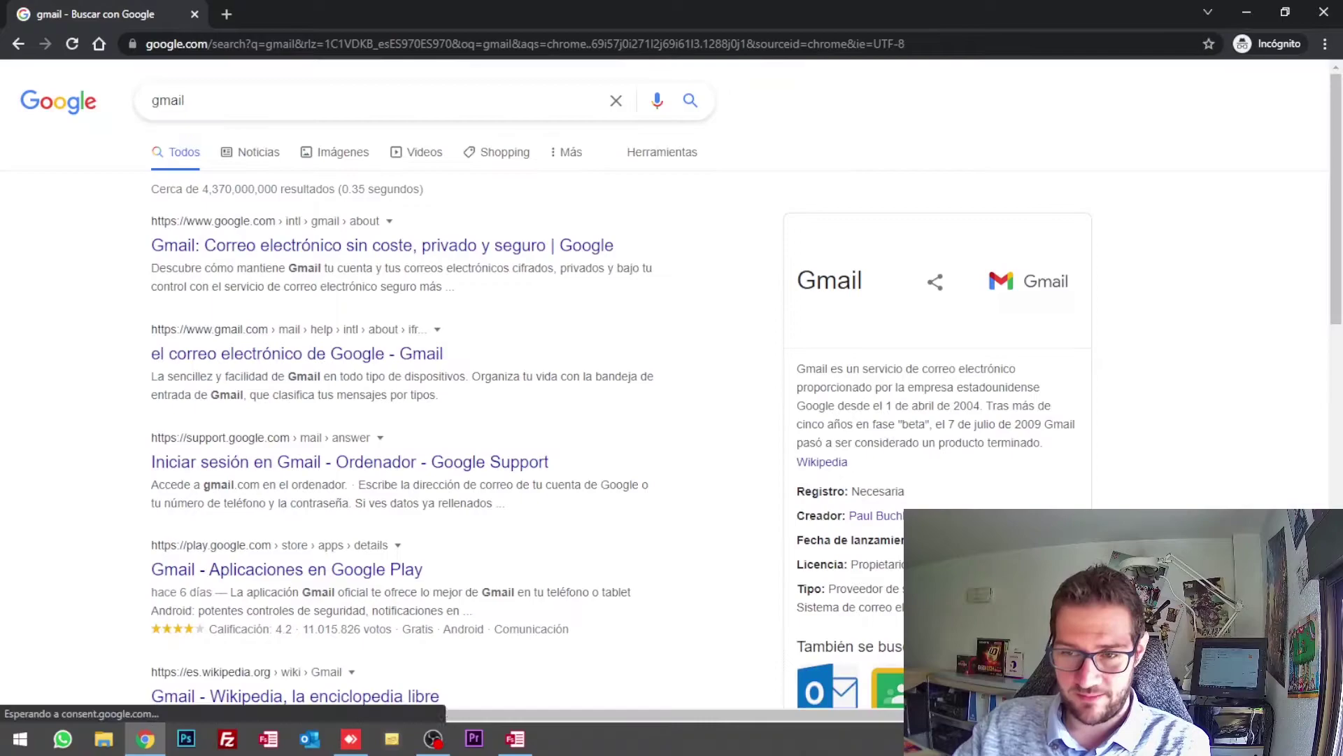
click(245, 246)
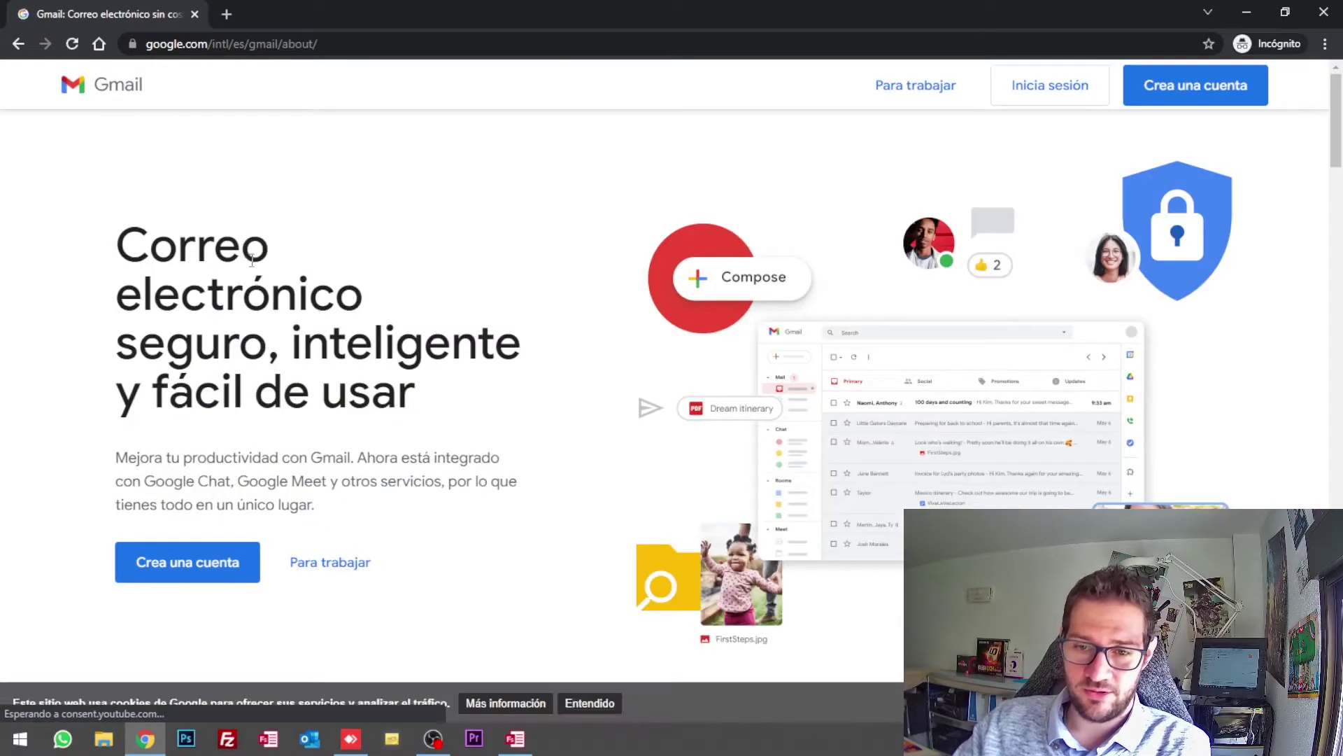
click(193, 567)
Step: Dismiss the saved-email suggestions and enter the new account's first name and surname
click(594, 313)
click(592, 362)
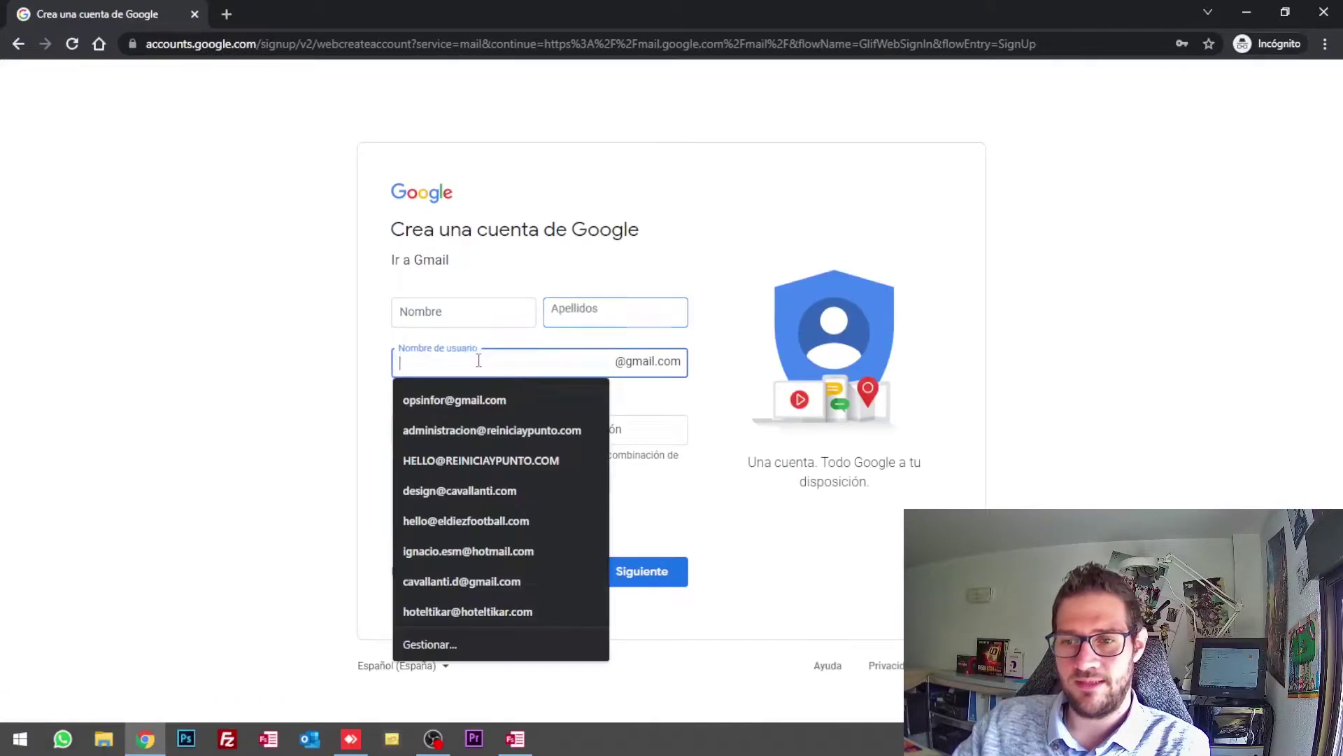
click(399, 312)
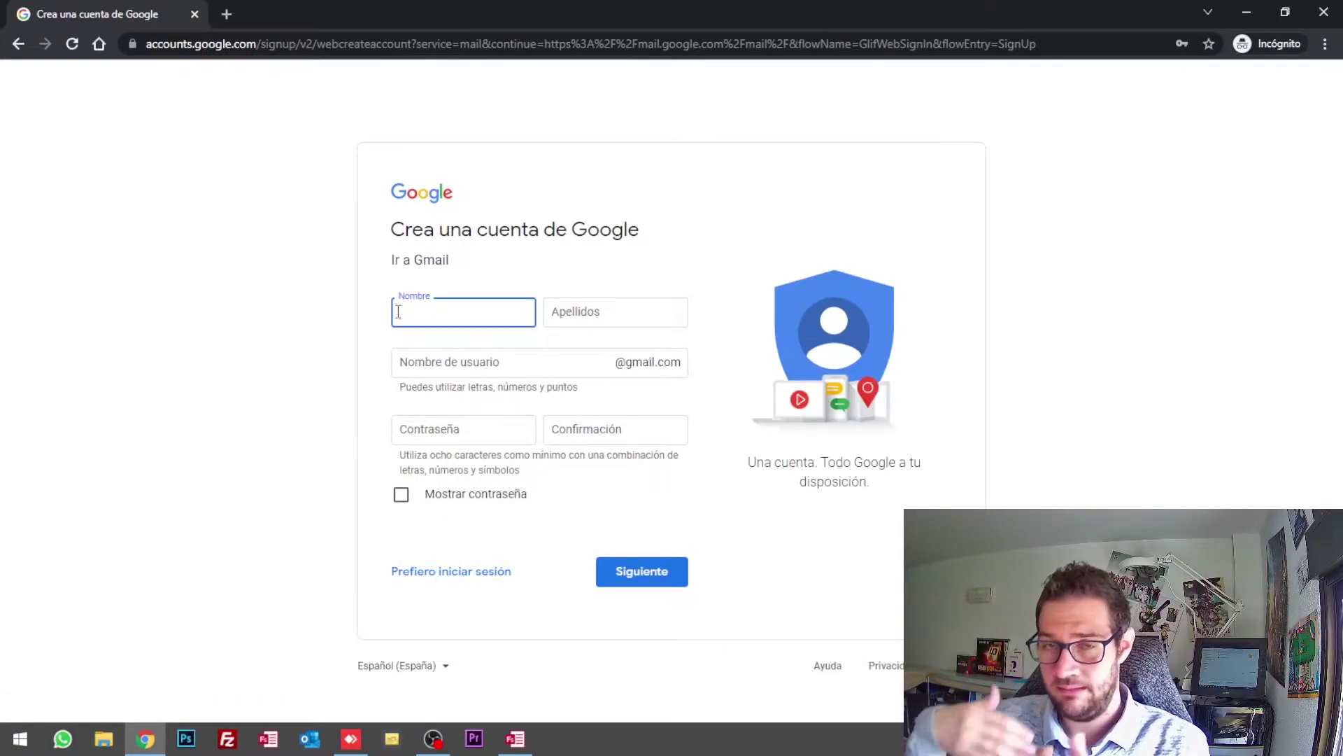
click(647, 308)
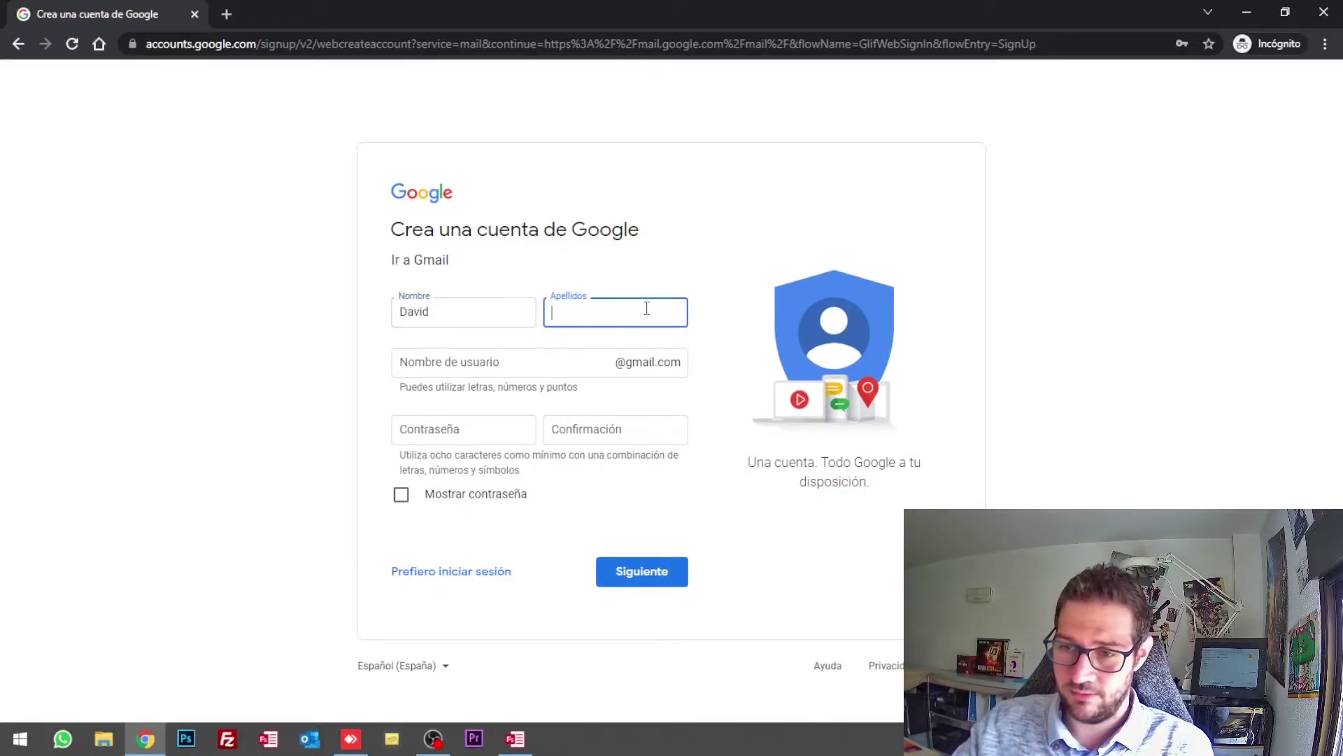
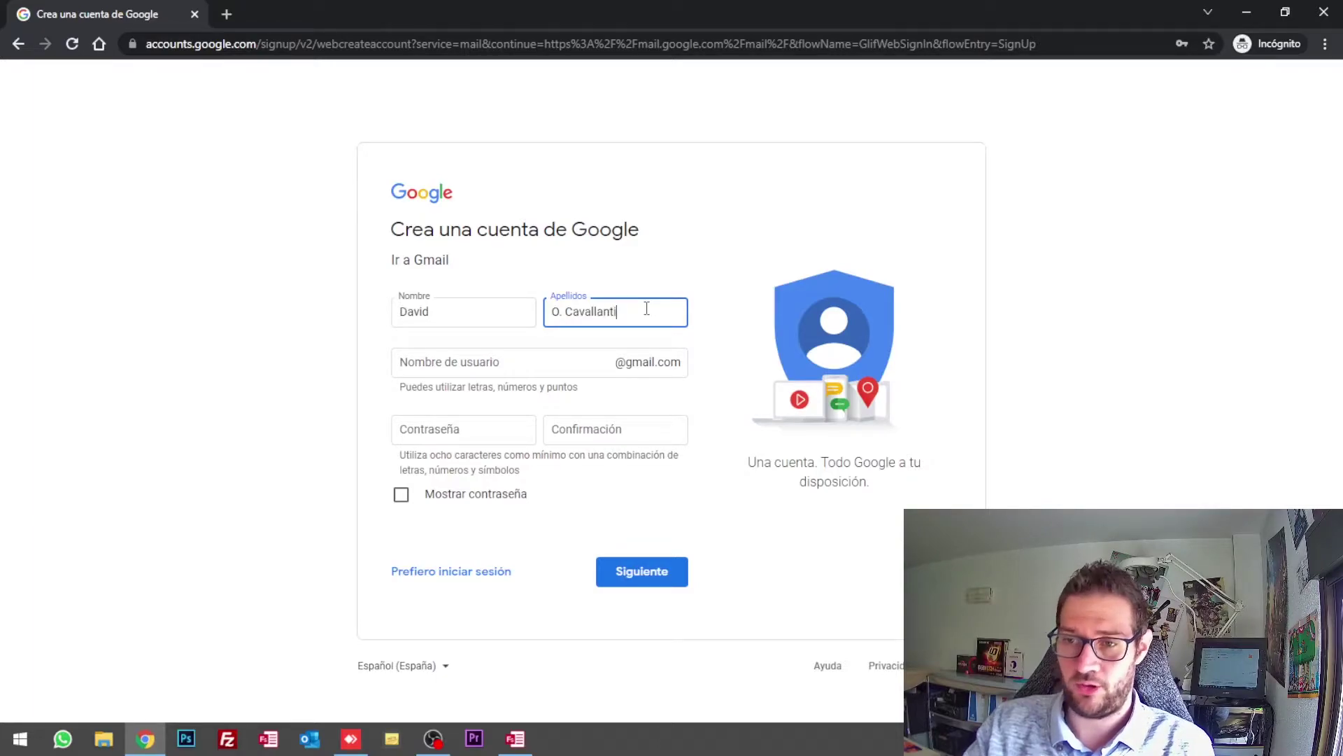
Step: Enter the Gmail username, fill in and confirm the password, and submit the form
click(577, 364)
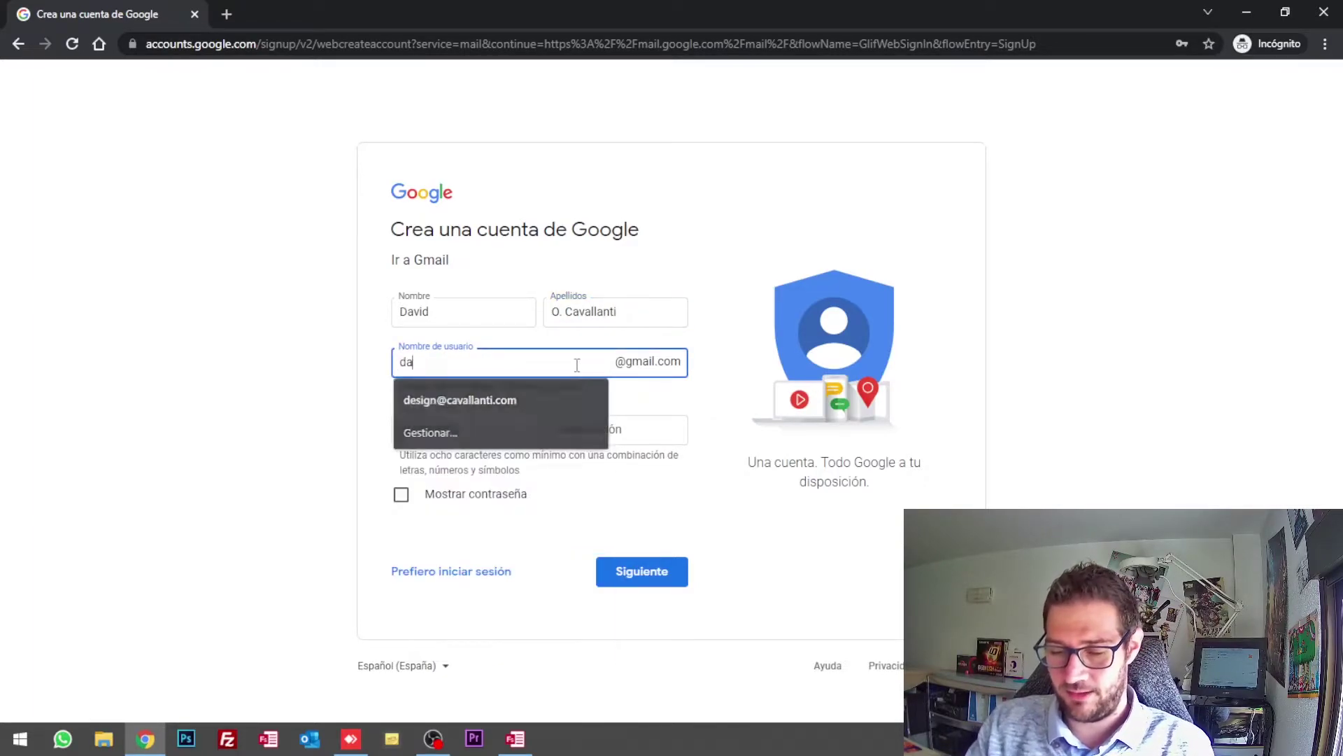
key(Tab)
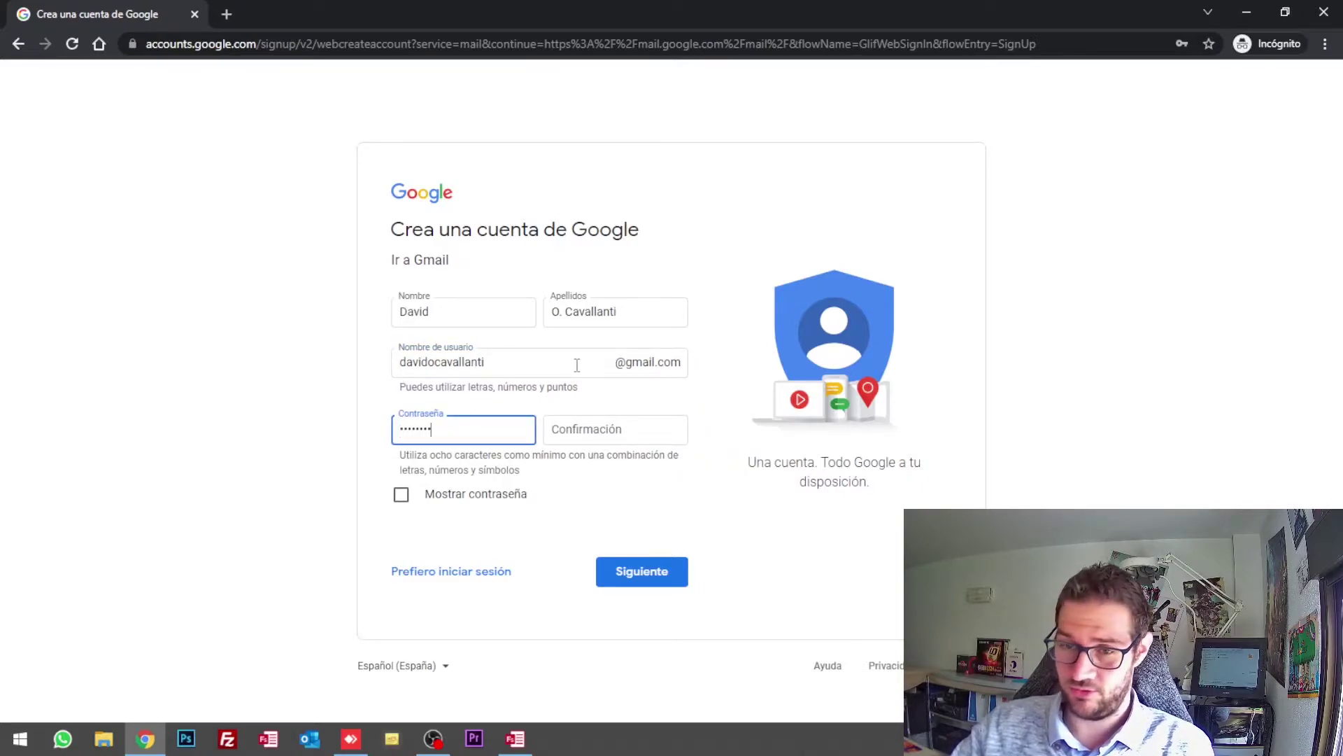
key(Tab)
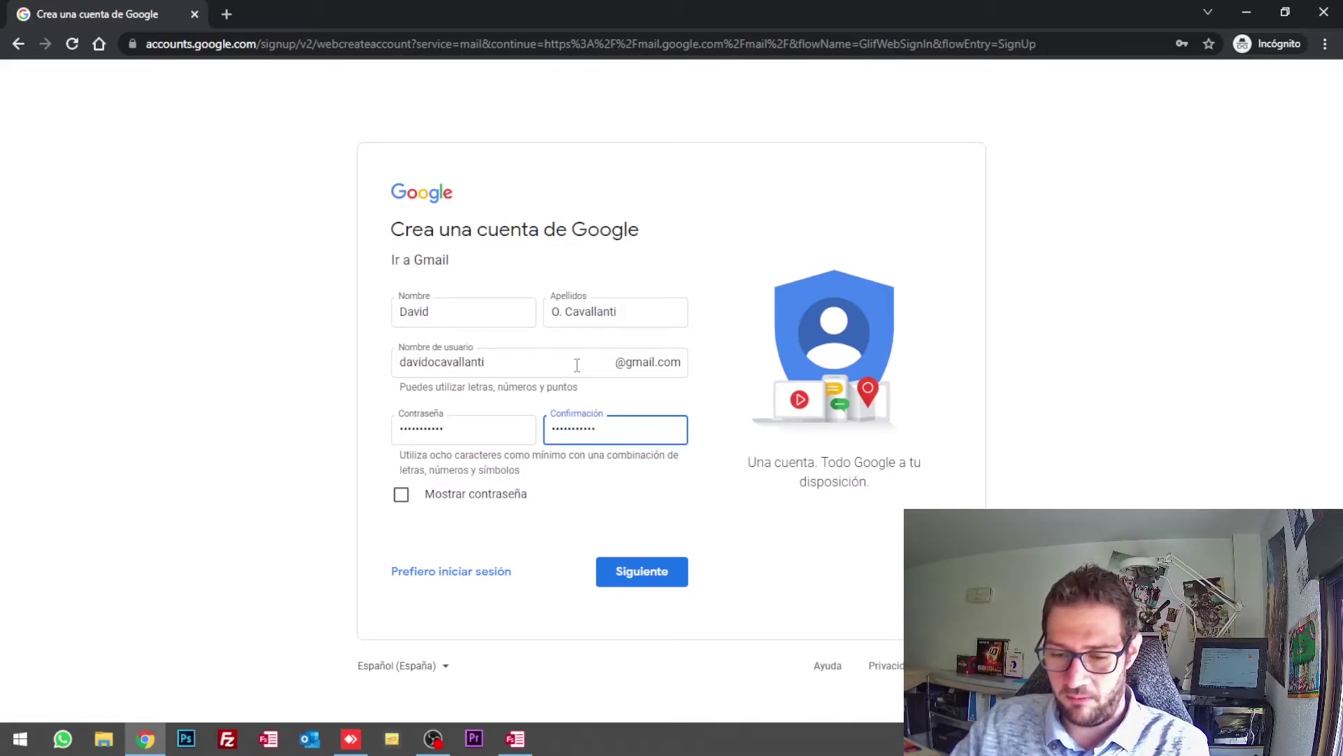
click(641, 570)
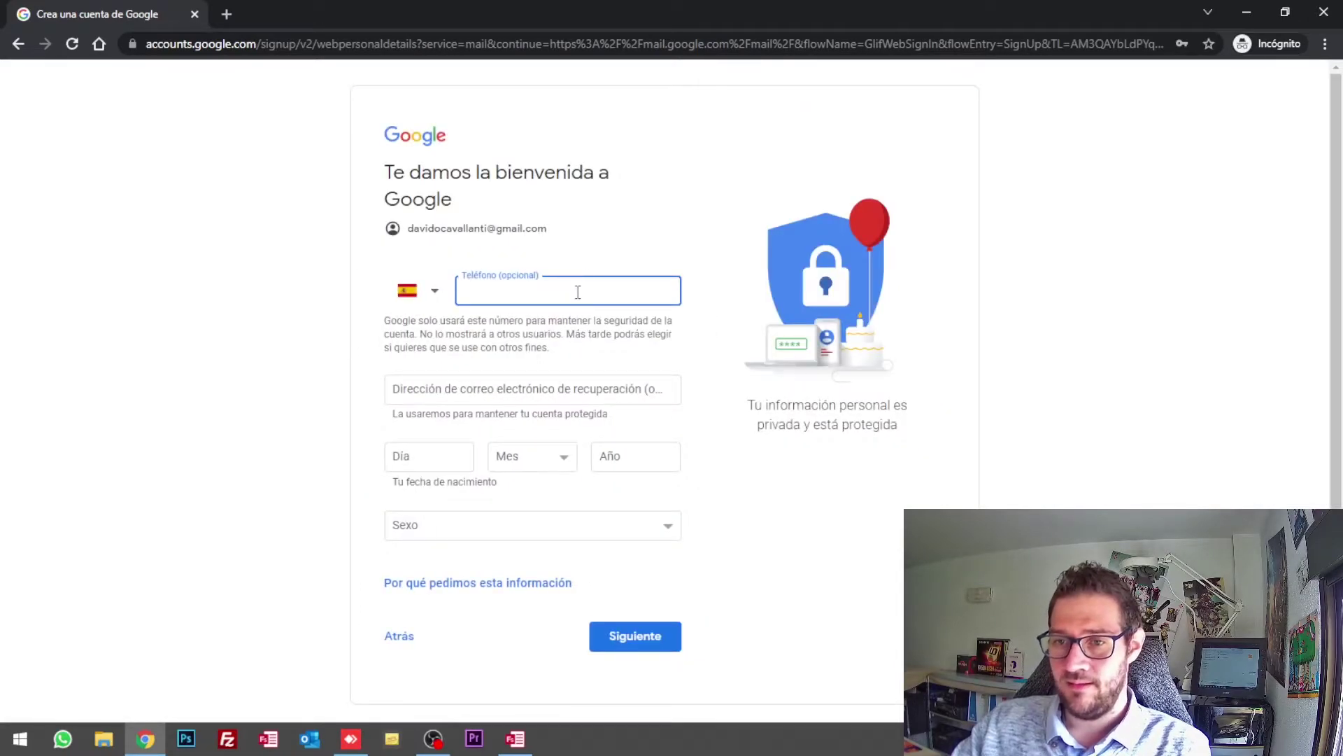
Step: Fill in a saved recovery e-mail and clear the autofilled phone number
click(542, 387)
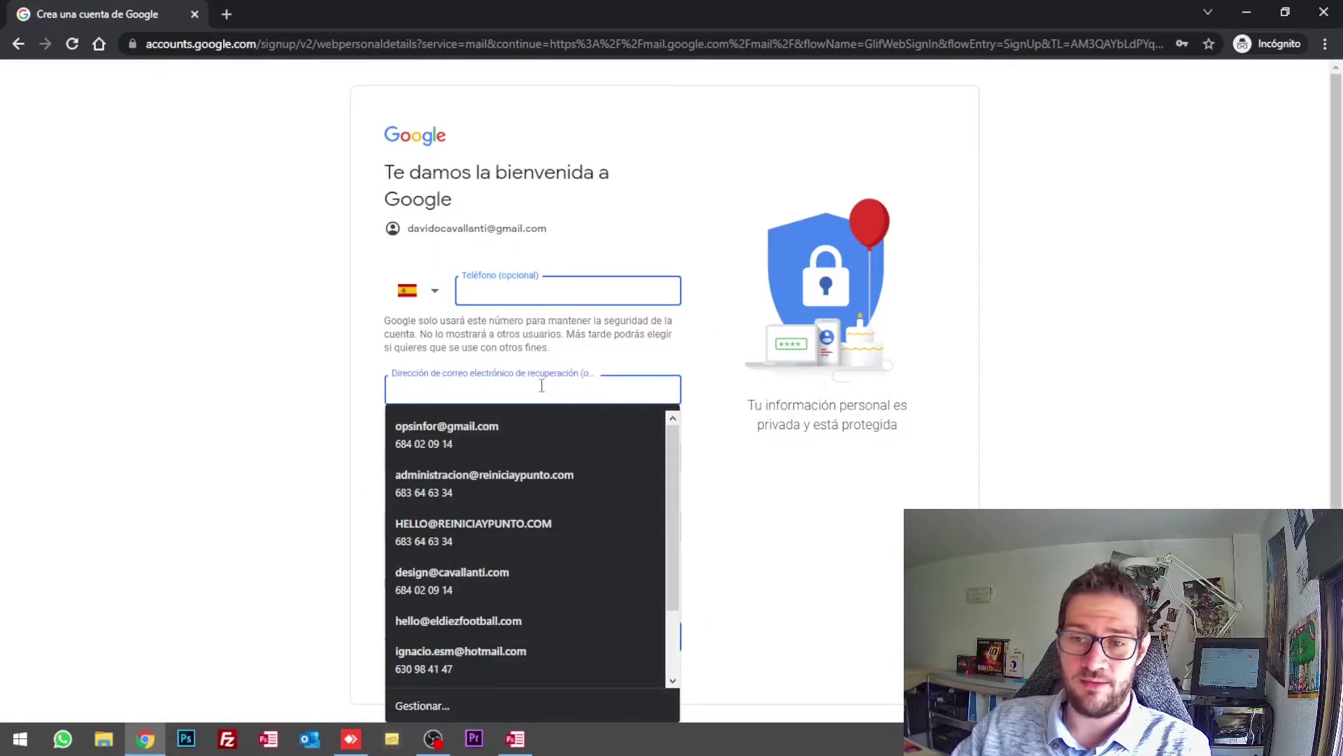
text(h)
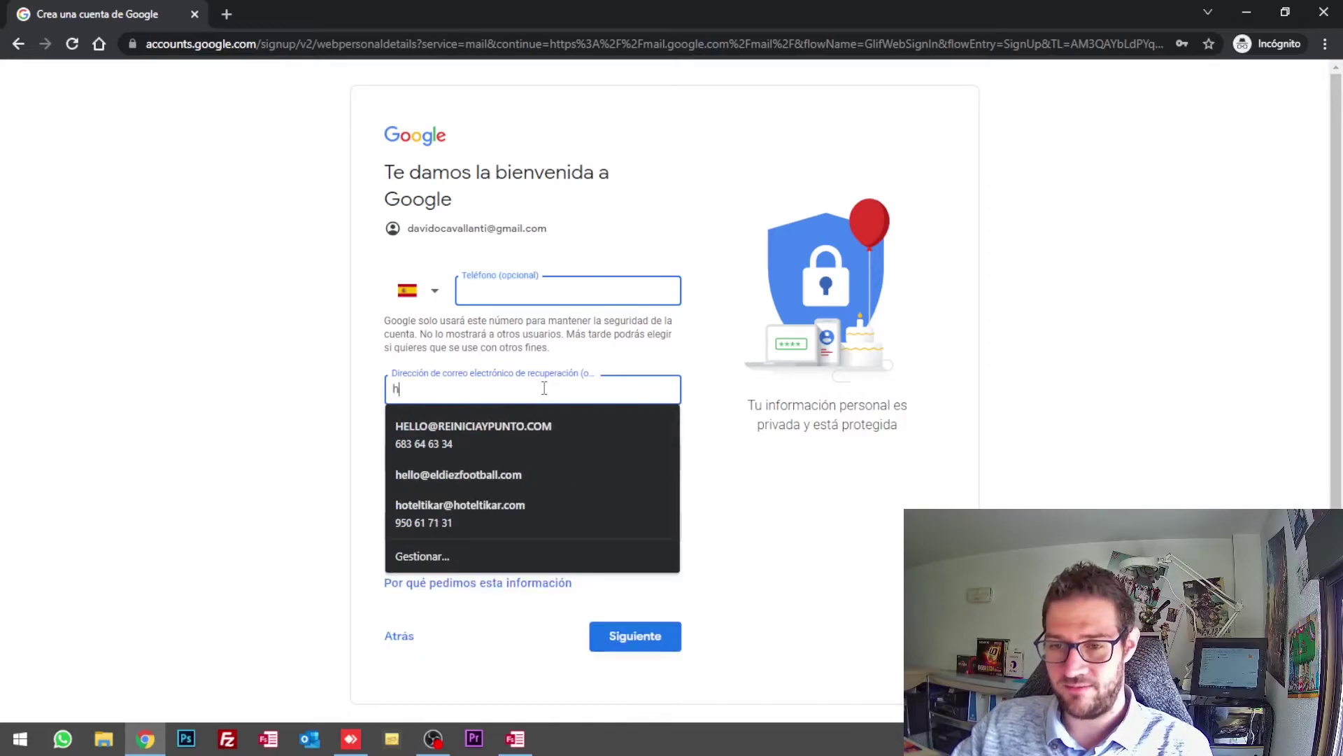
click(527, 433)
double_click(528, 288)
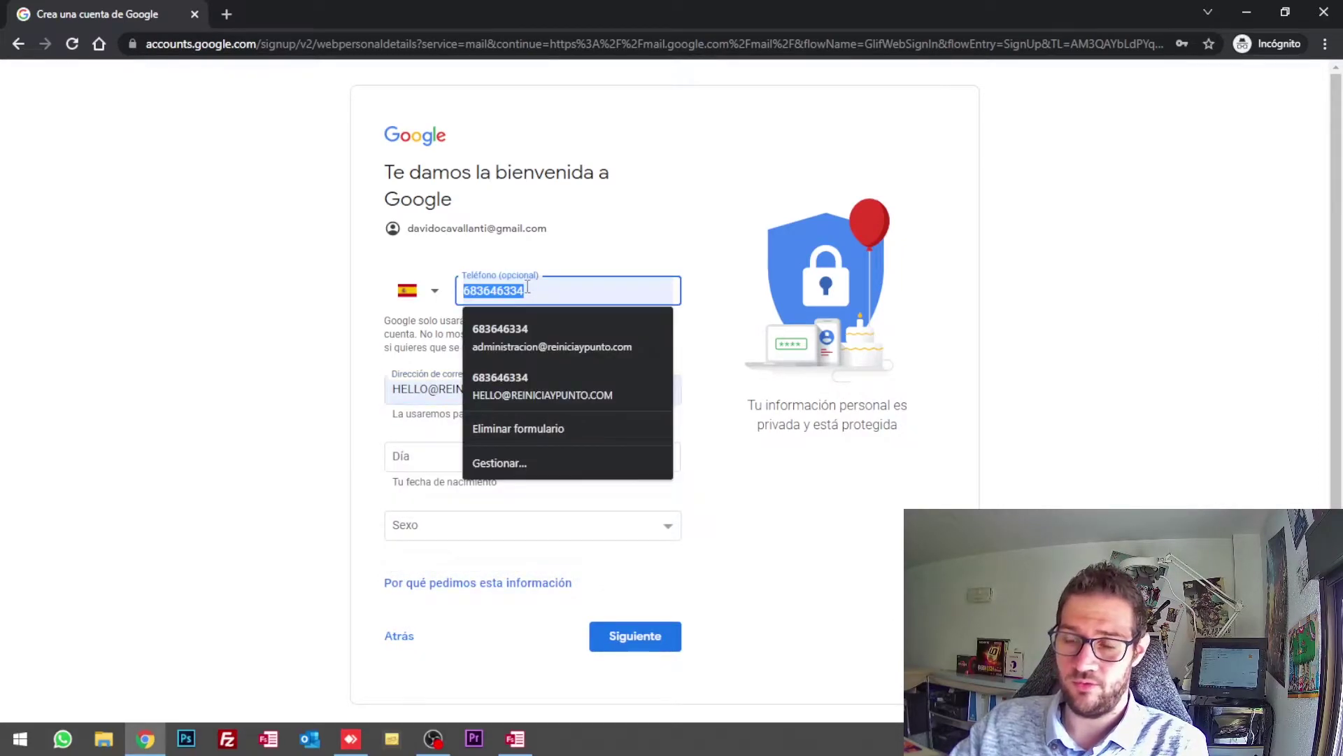
key(BackSpace)
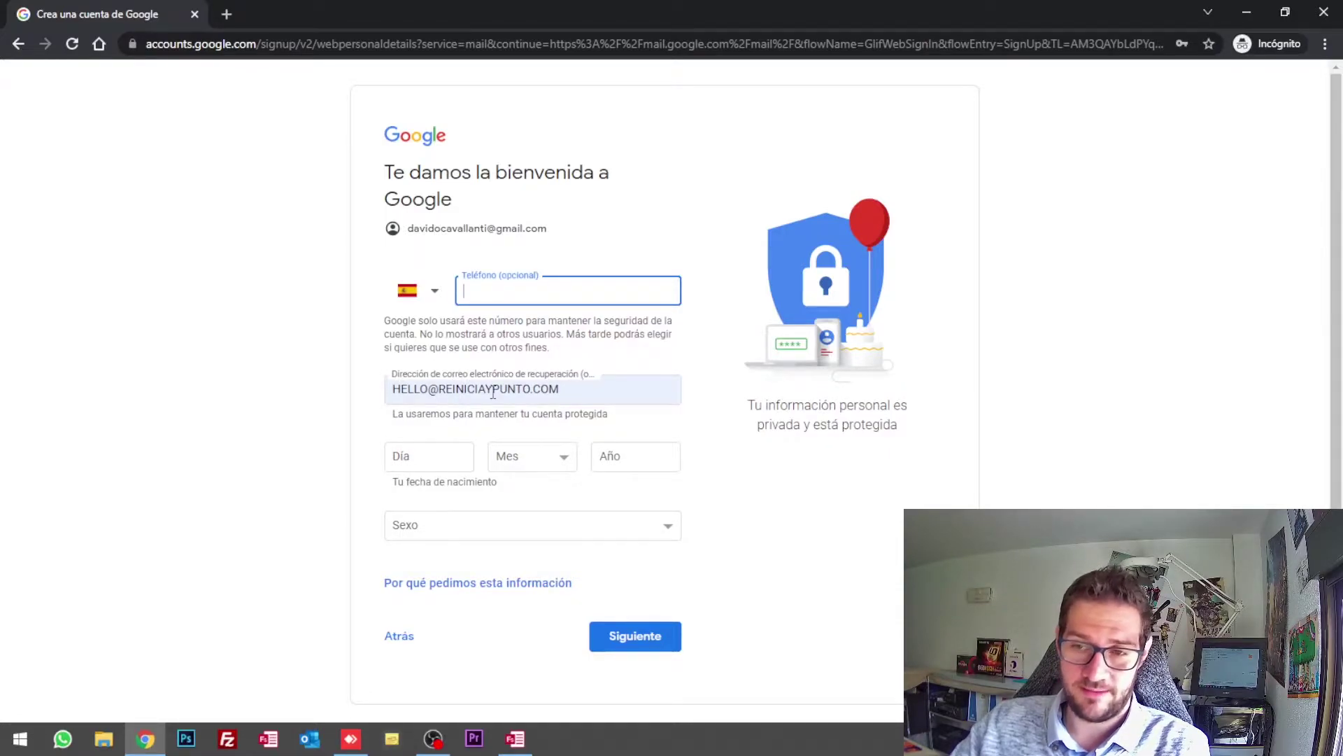
click(438, 455)
text(02)
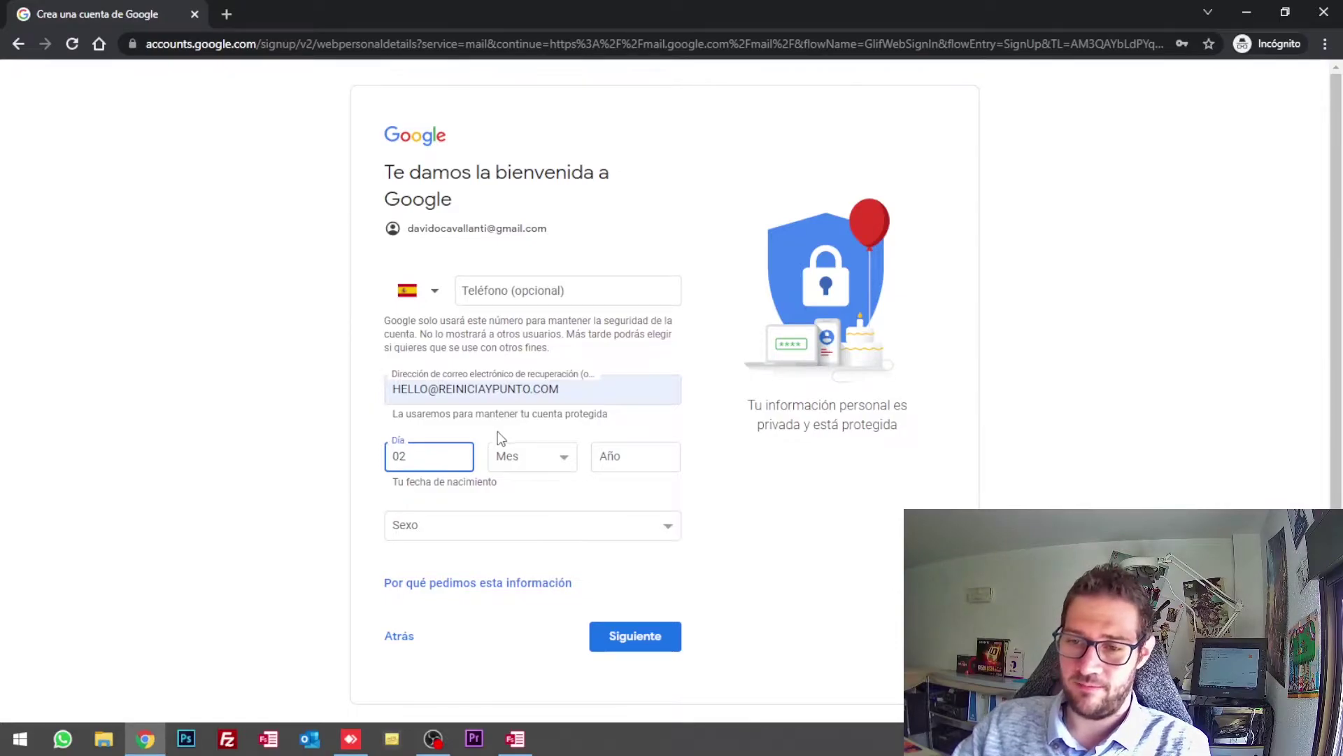
click(533, 453)
click(528, 508)
click(615, 458)
text(1987)
click(549, 535)
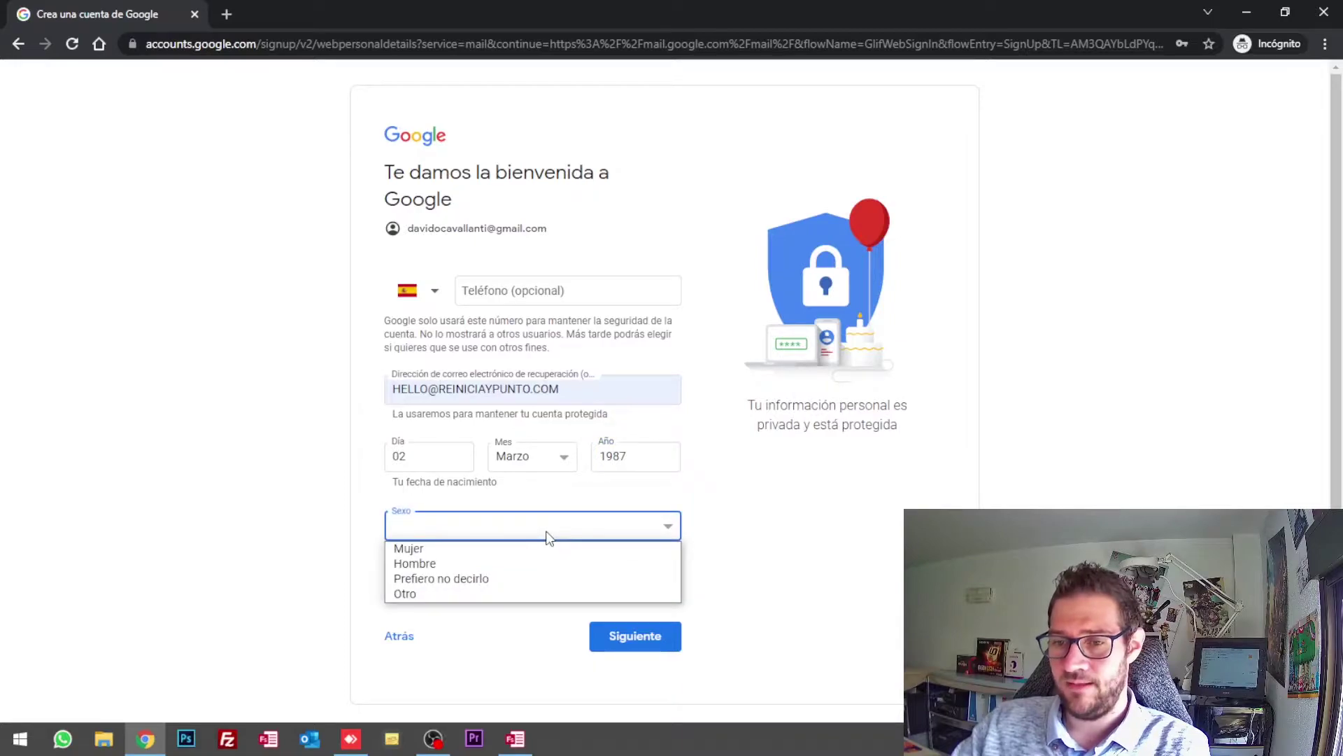
click(541, 565)
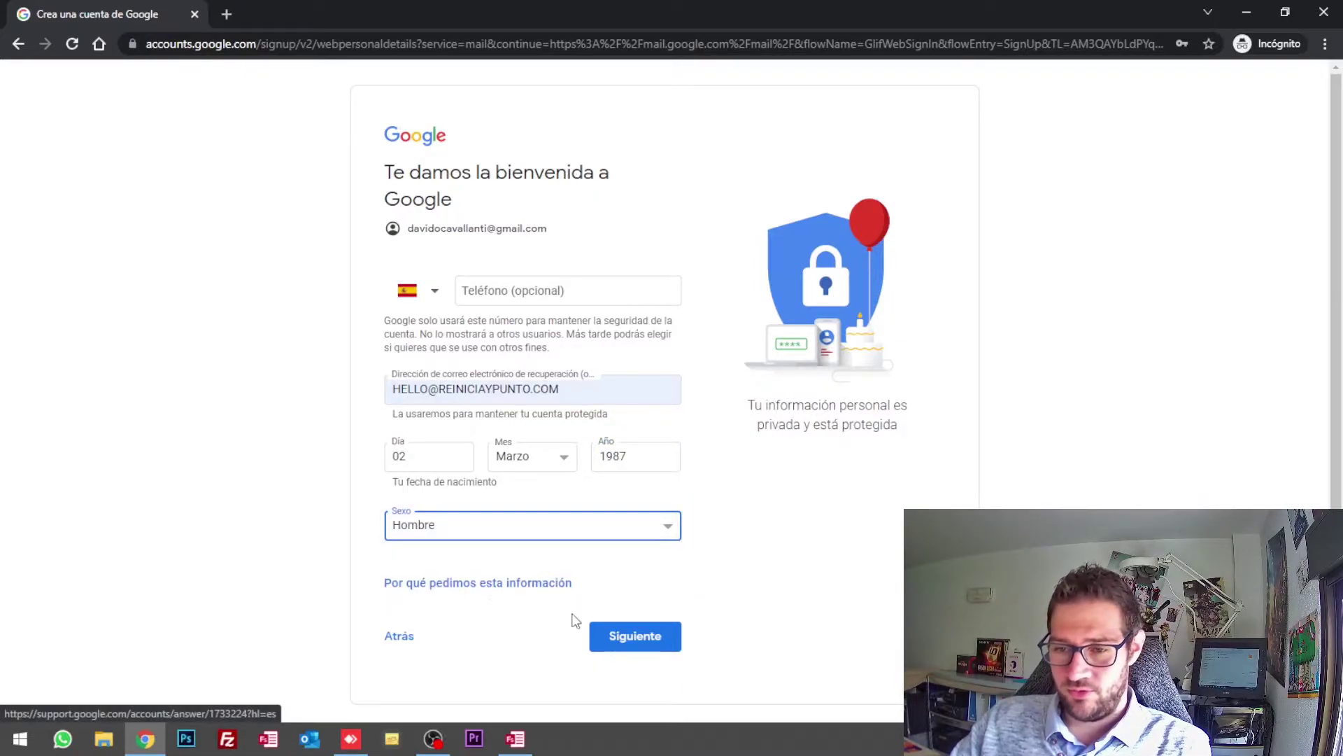
Step: Submit the personal details and choose 'Personalización rápida'
click(624, 643)
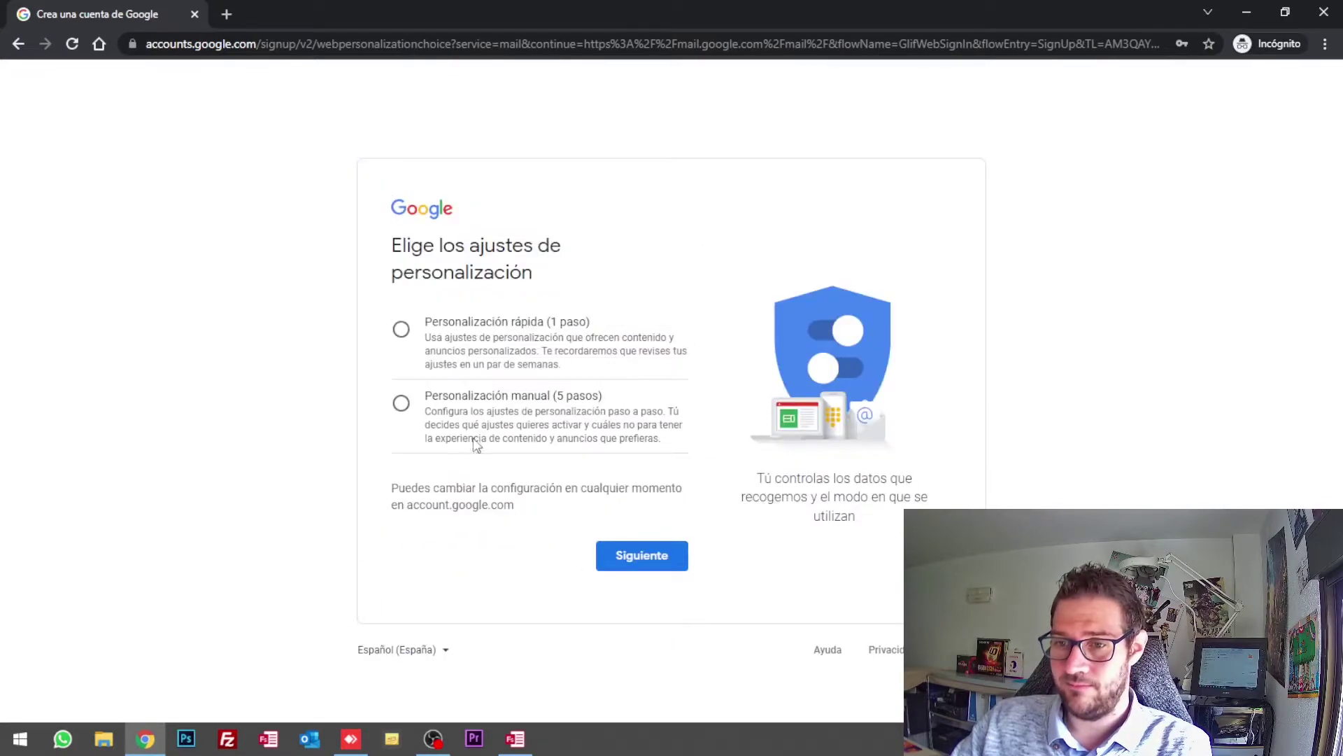
click(523, 344)
click(656, 556)
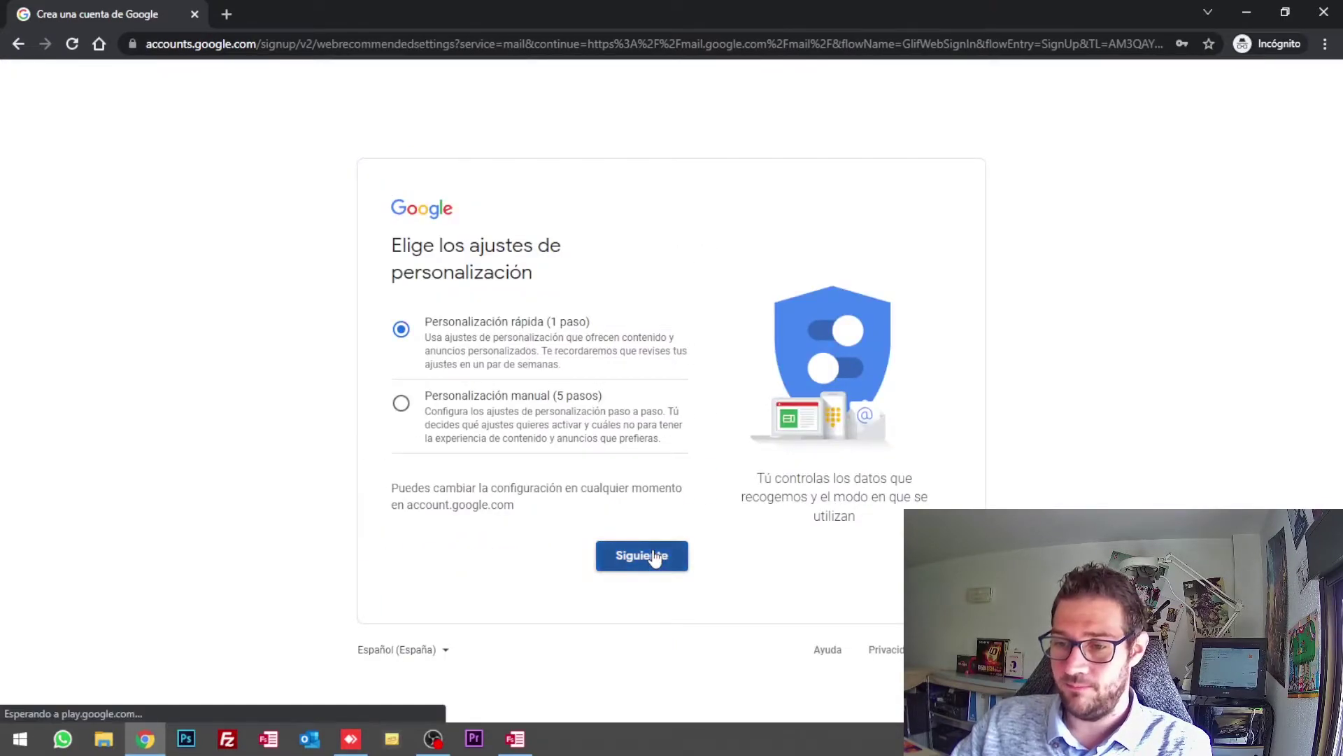
Step: Confirm the personalization and cookie settings, then accept the privacy terms
scroll(502, 410, down, 3)
scroll(503, 410, up, 2)
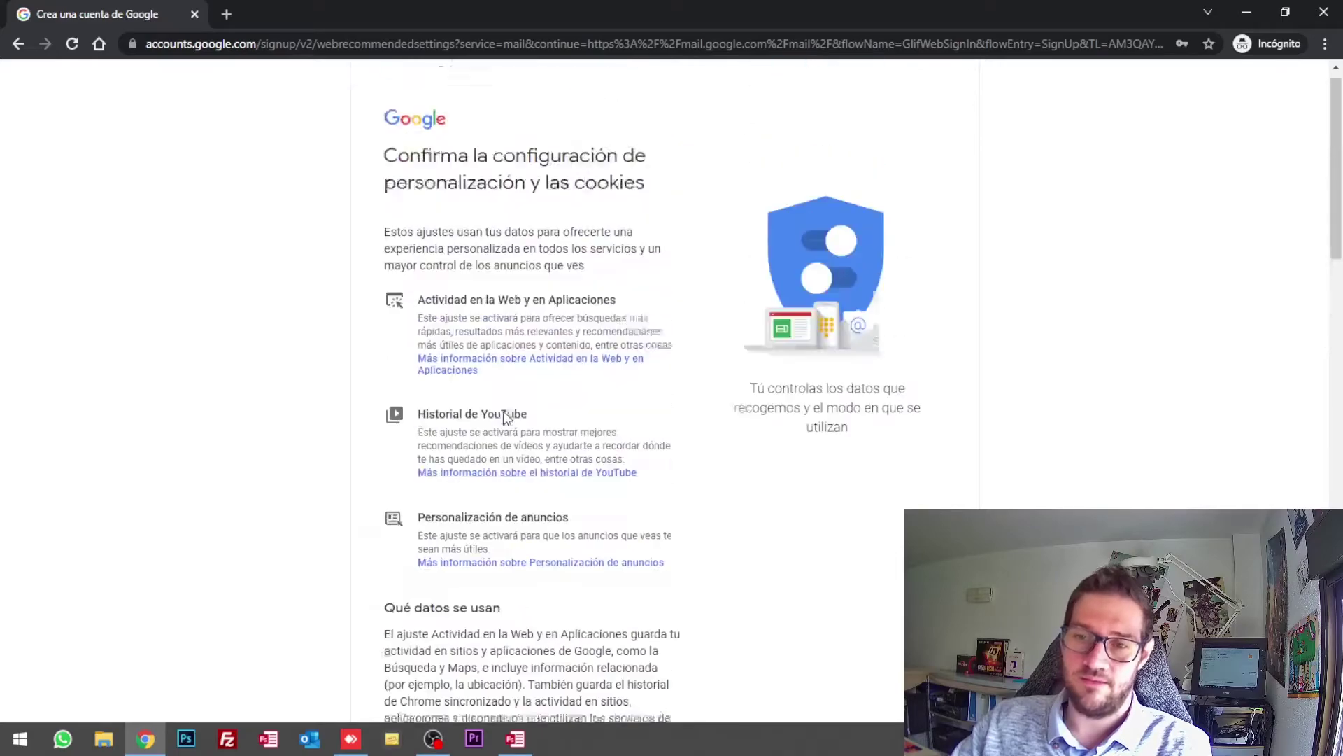
scroll(502, 410, down, 20)
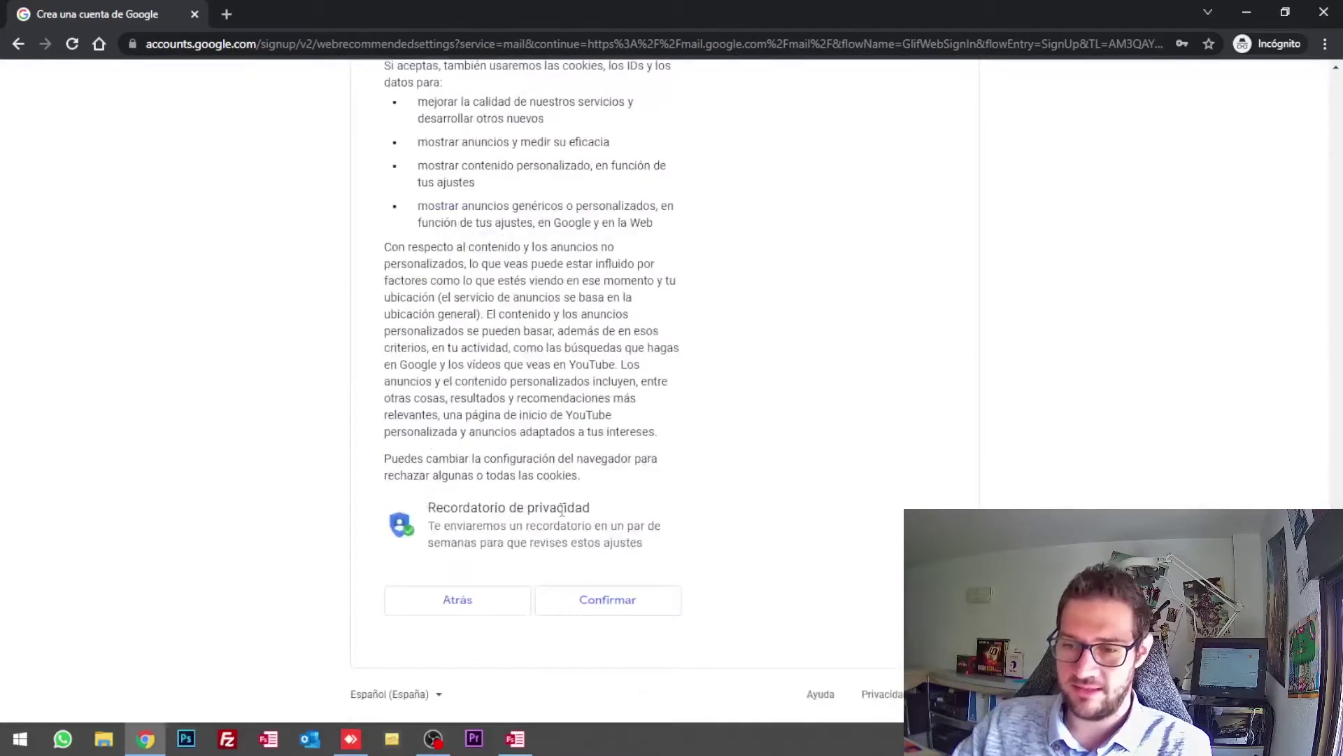
click(603, 602)
scroll(479, 262, down, 15)
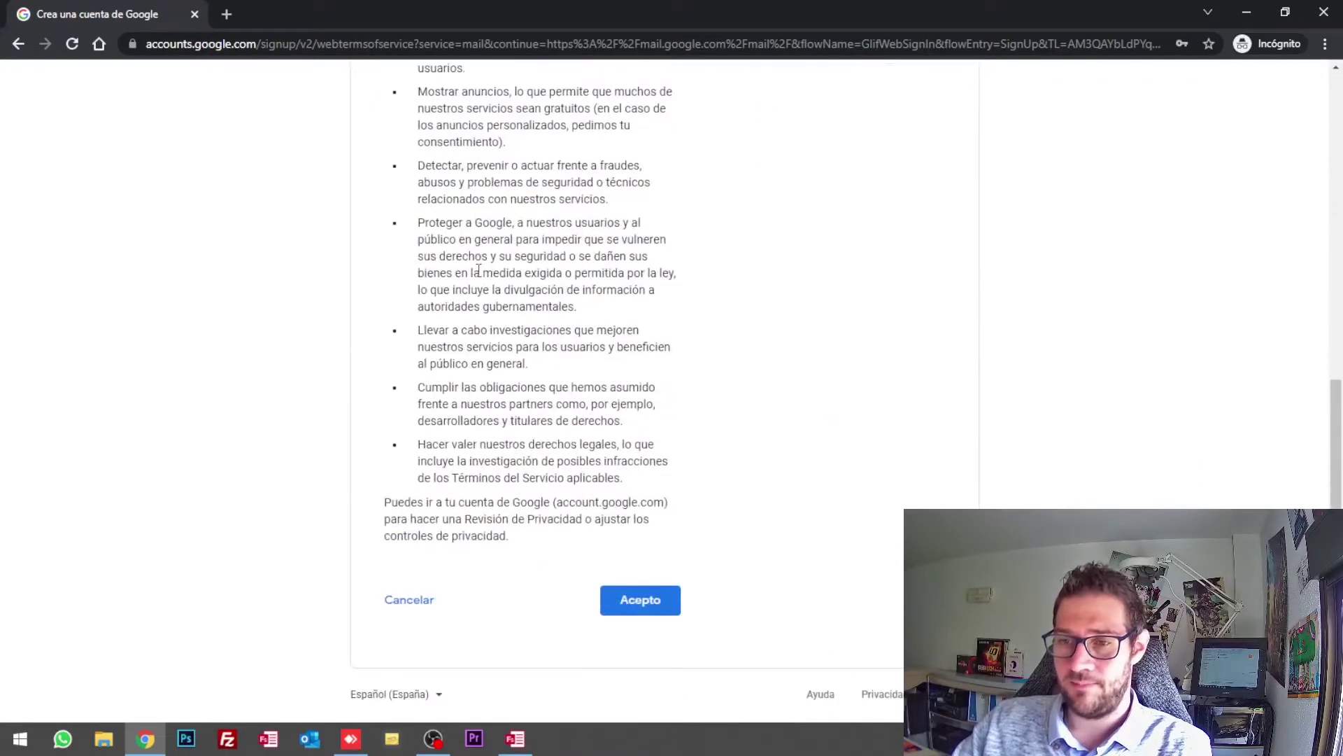
click(632, 603)
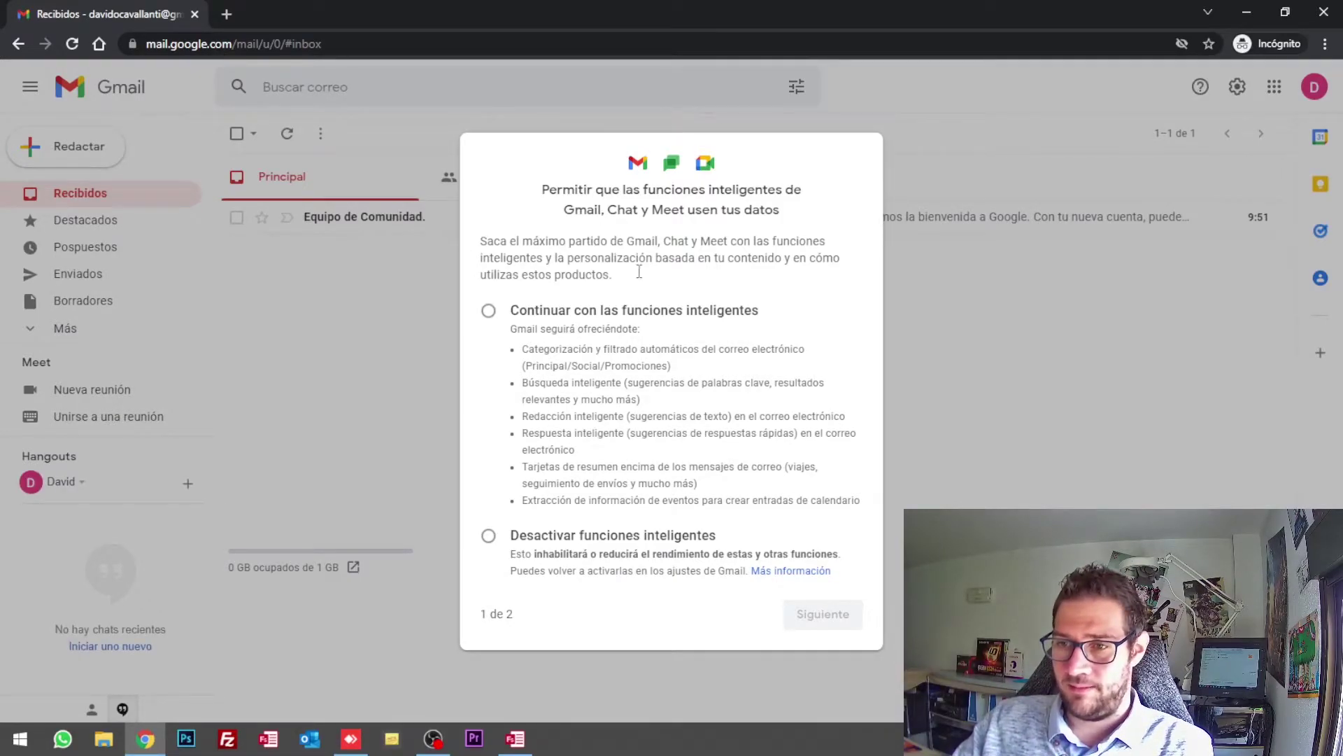
Step: Keep Gmail smart features on, allow other Google products to use Gmail data, and reload Gmail
click(550, 308)
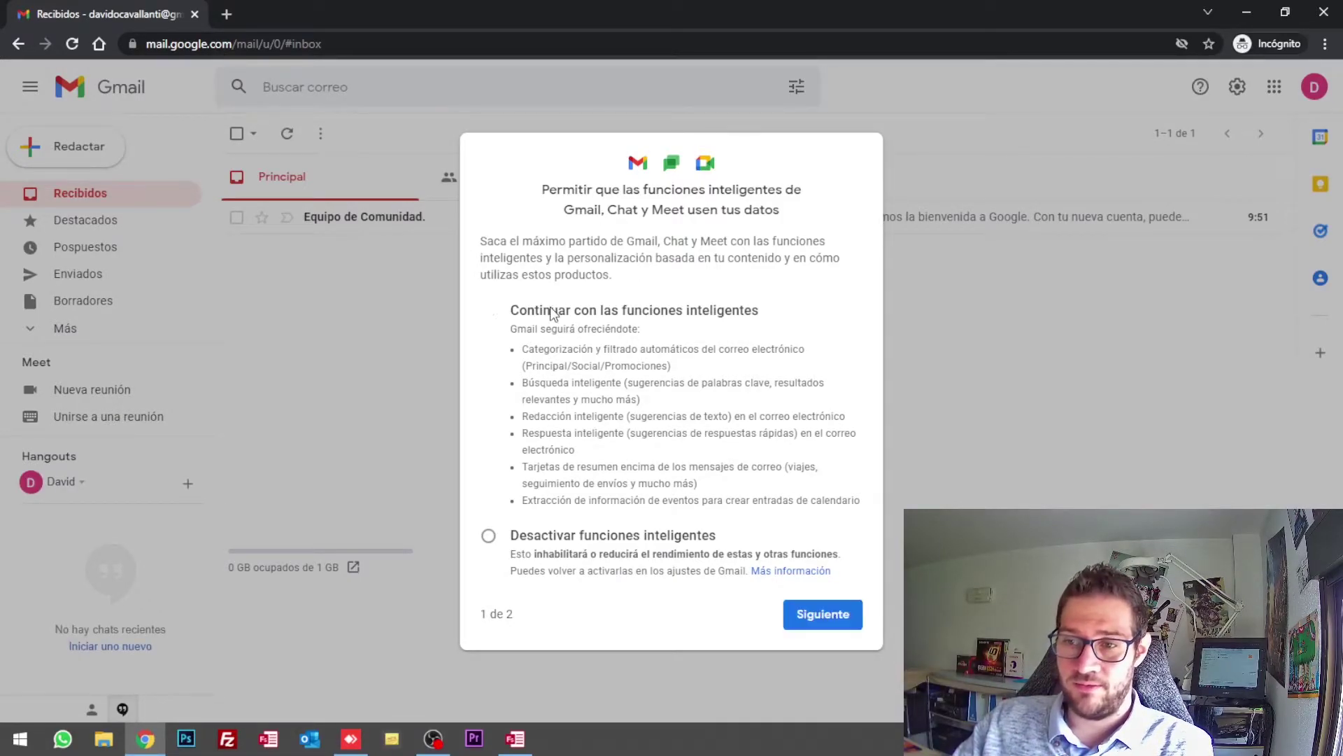
click(821, 632)
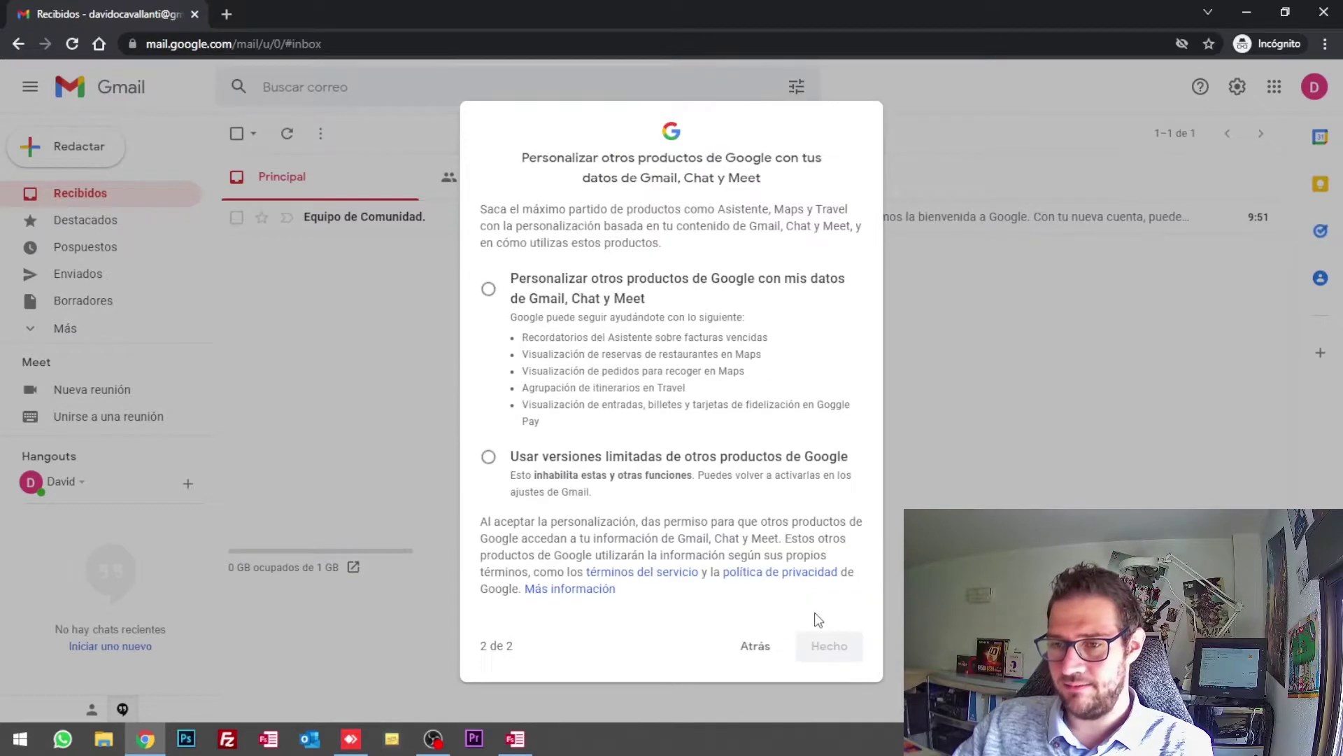
click(620, 286)
click(832, 647)
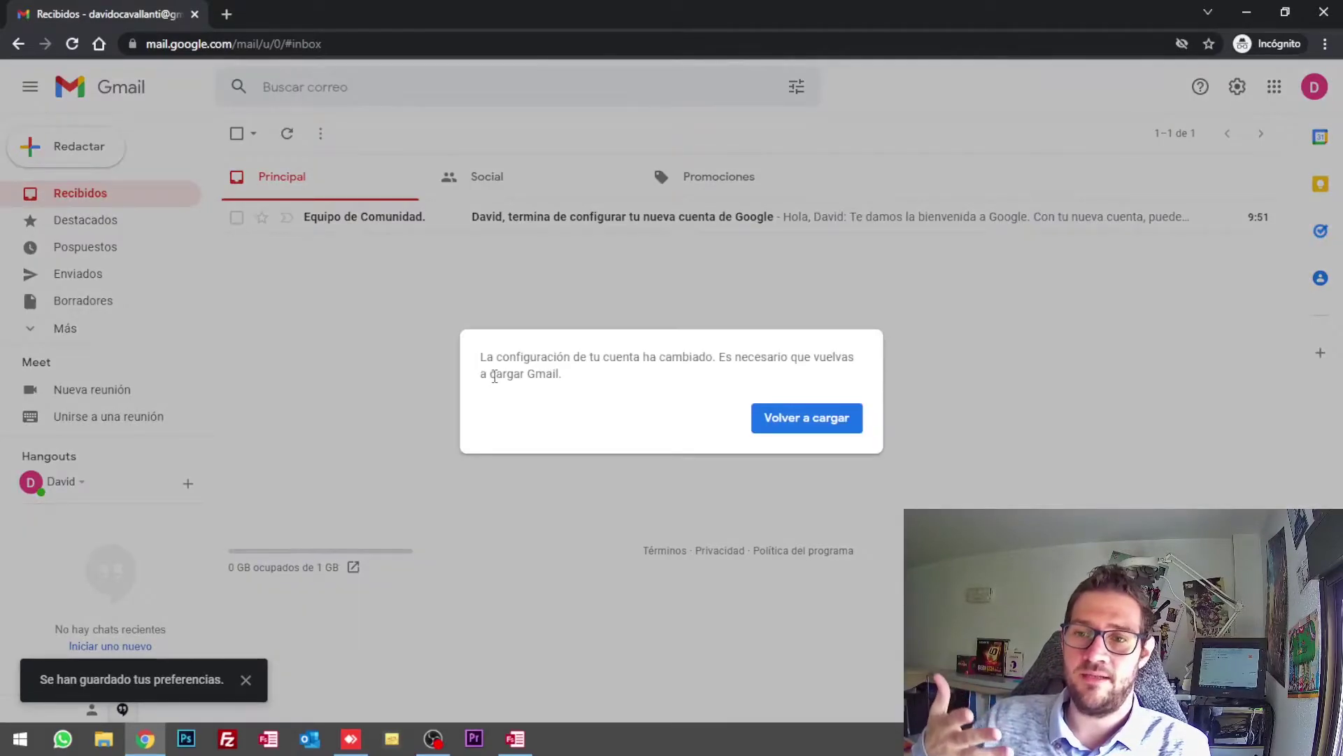
click(792, 424)
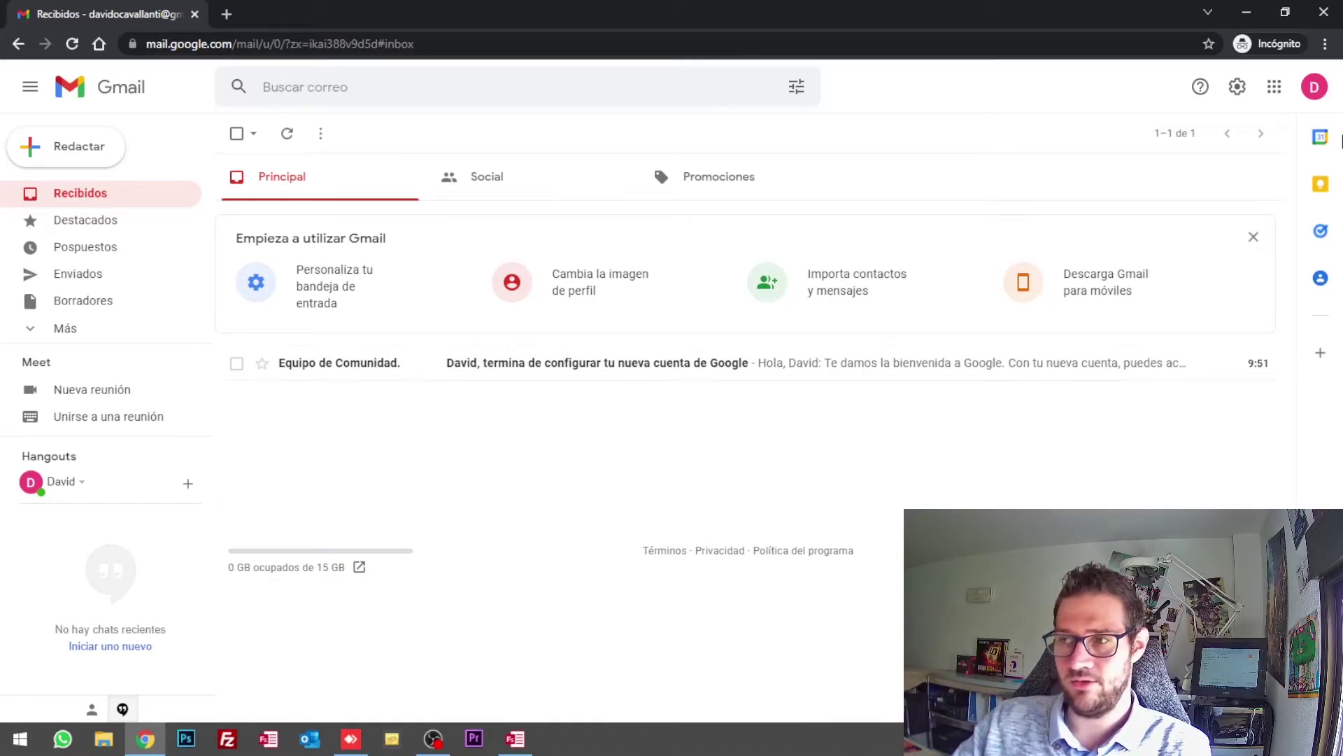
click(1275, 87)
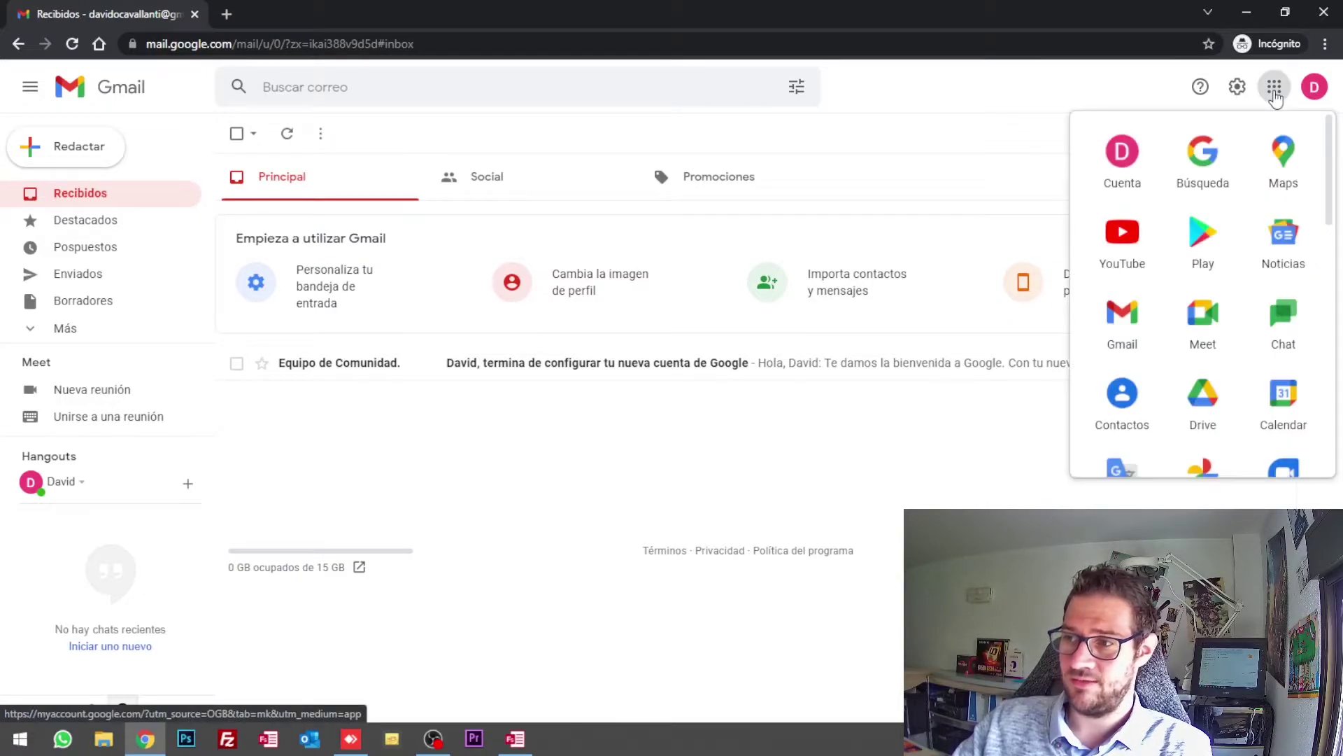
scroll(1200, 252, down, 3)
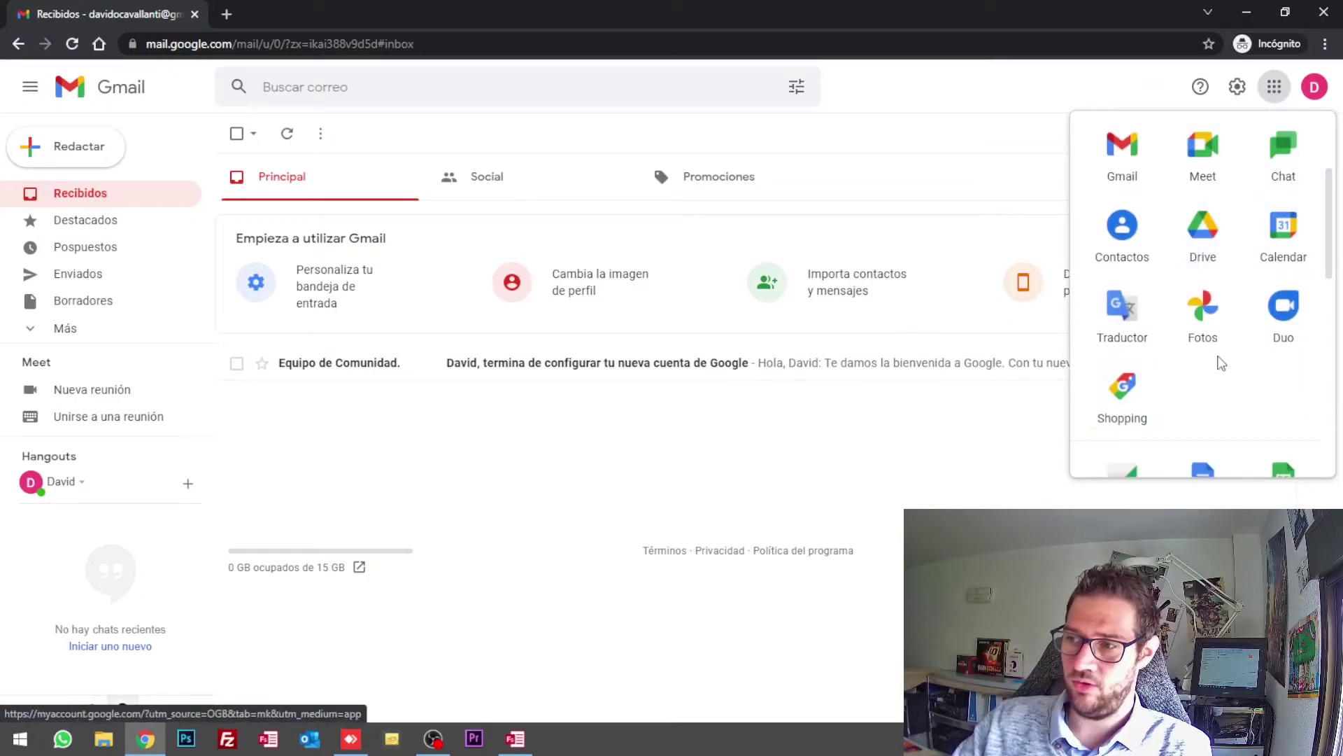
scroll(1214, 280, down, 5)
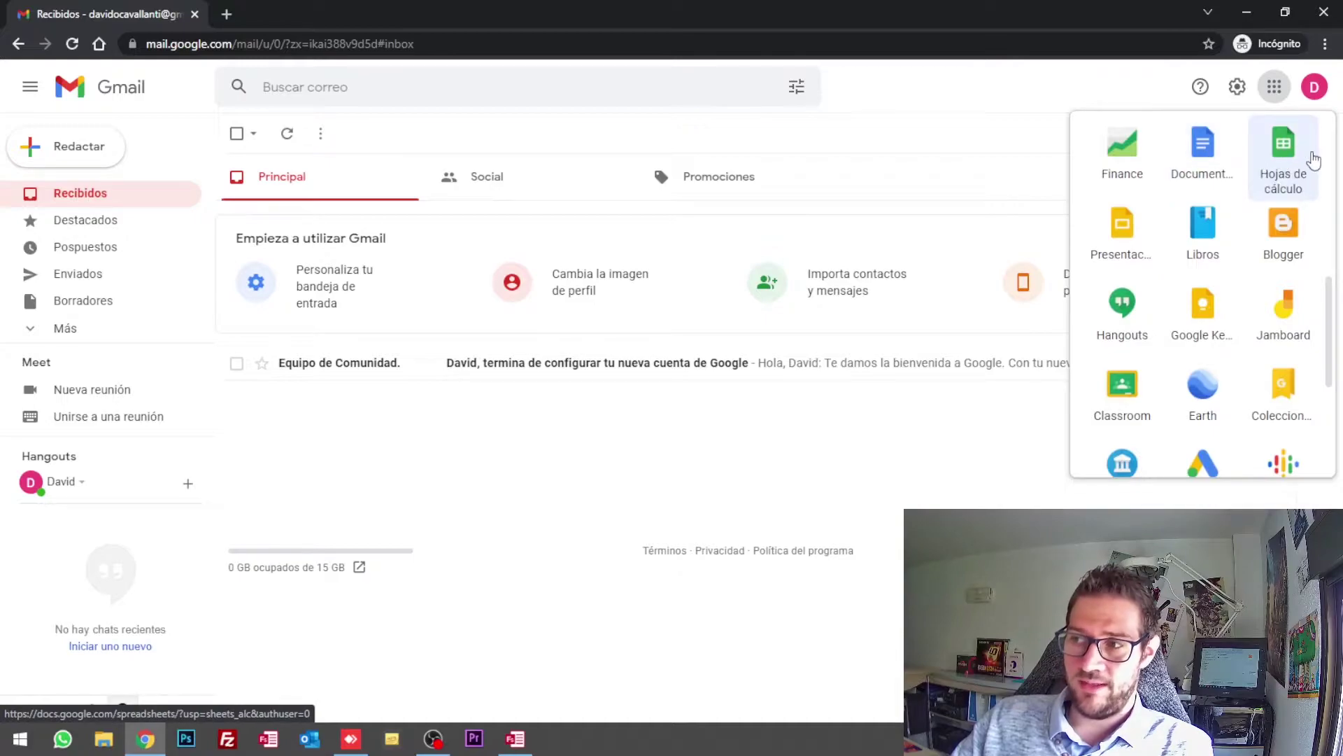
click(910, 441)
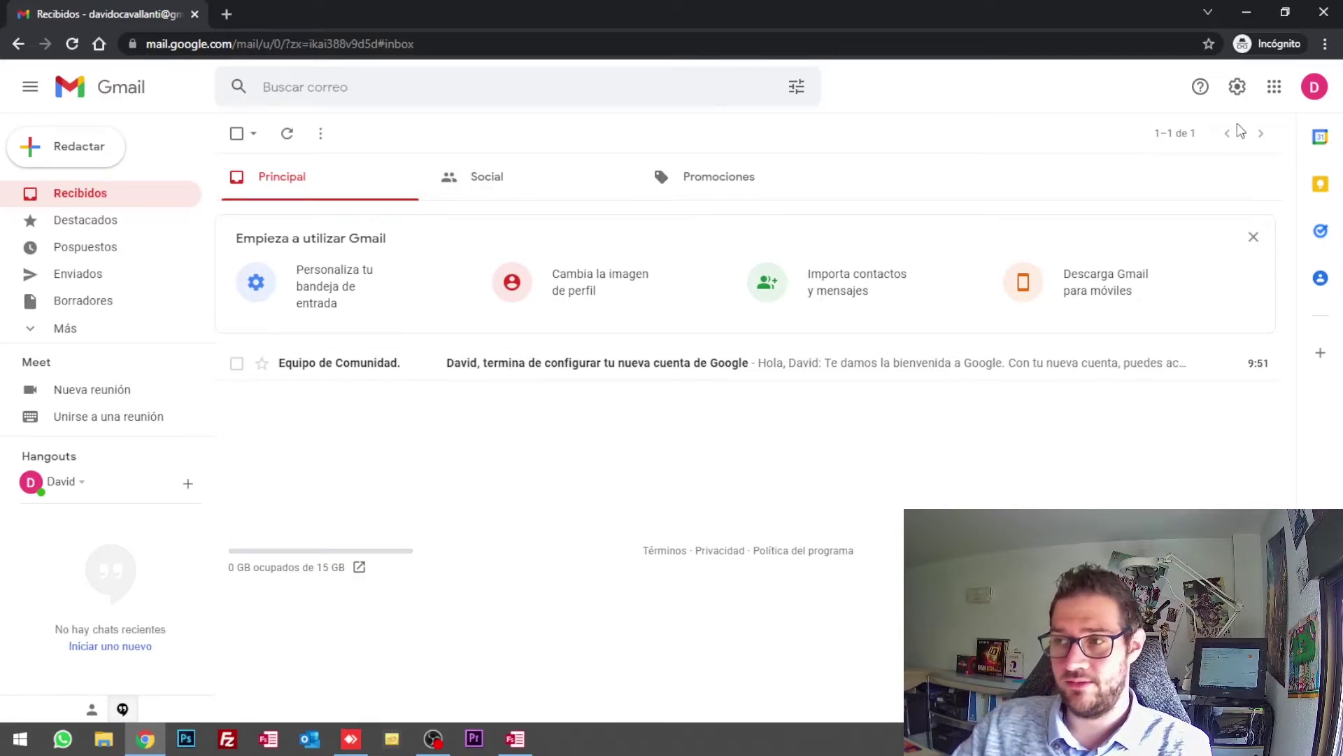
click(1274, 86)
click(833, 471)
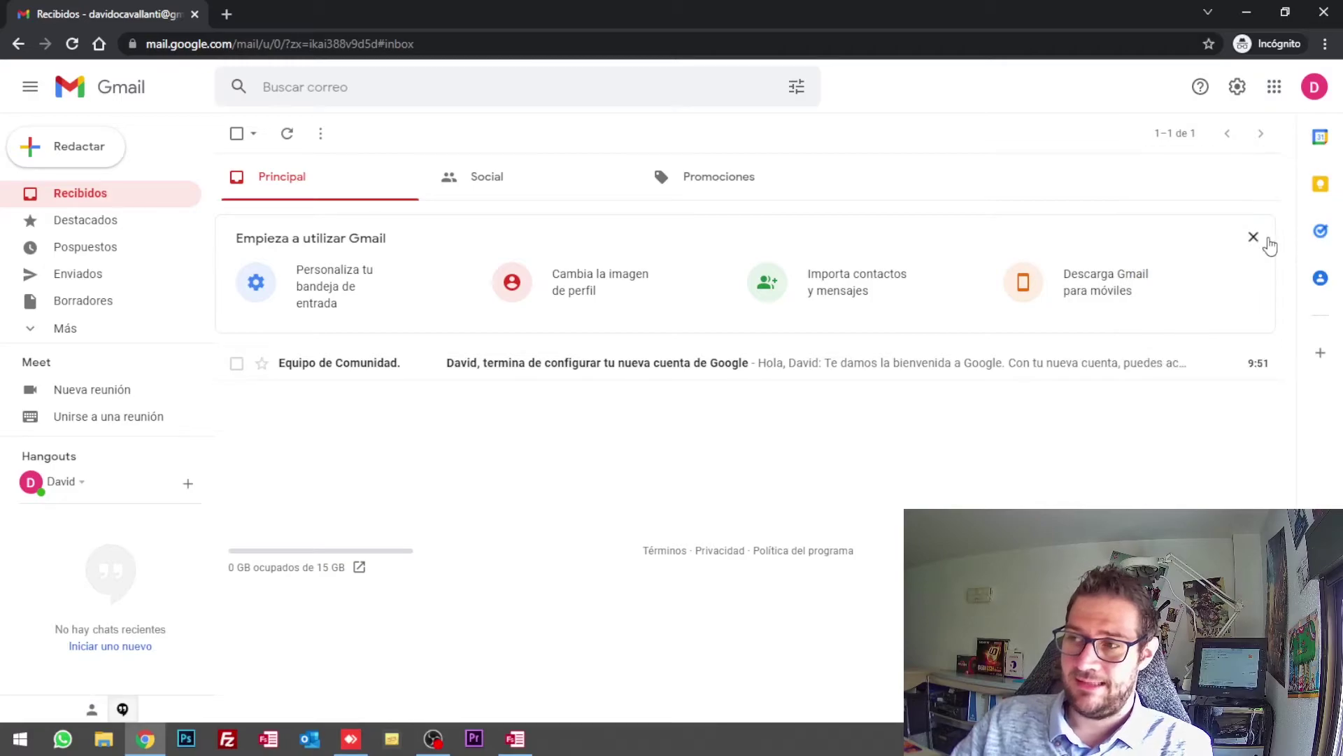
click(1271, 88)
scroll(1208, 287, down, 8)
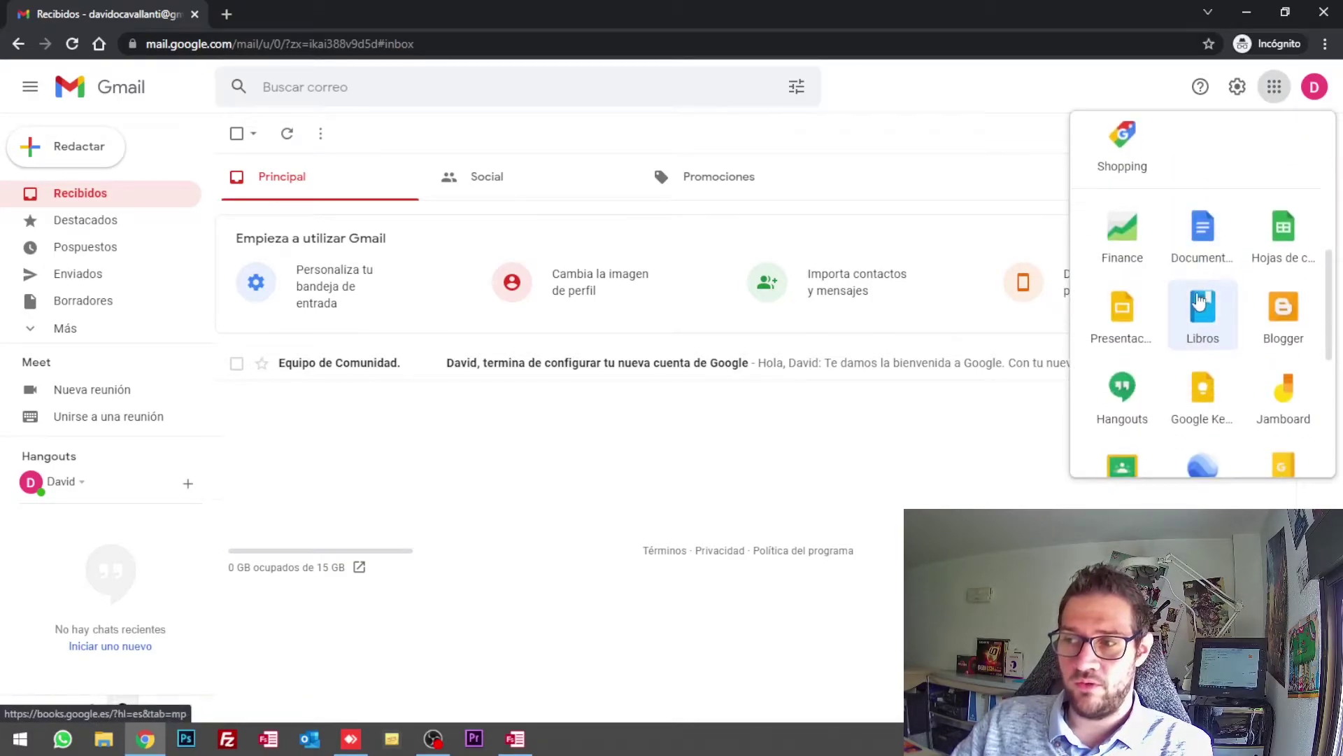
scroll(1203, 147, up, 8)
click(932, 495)
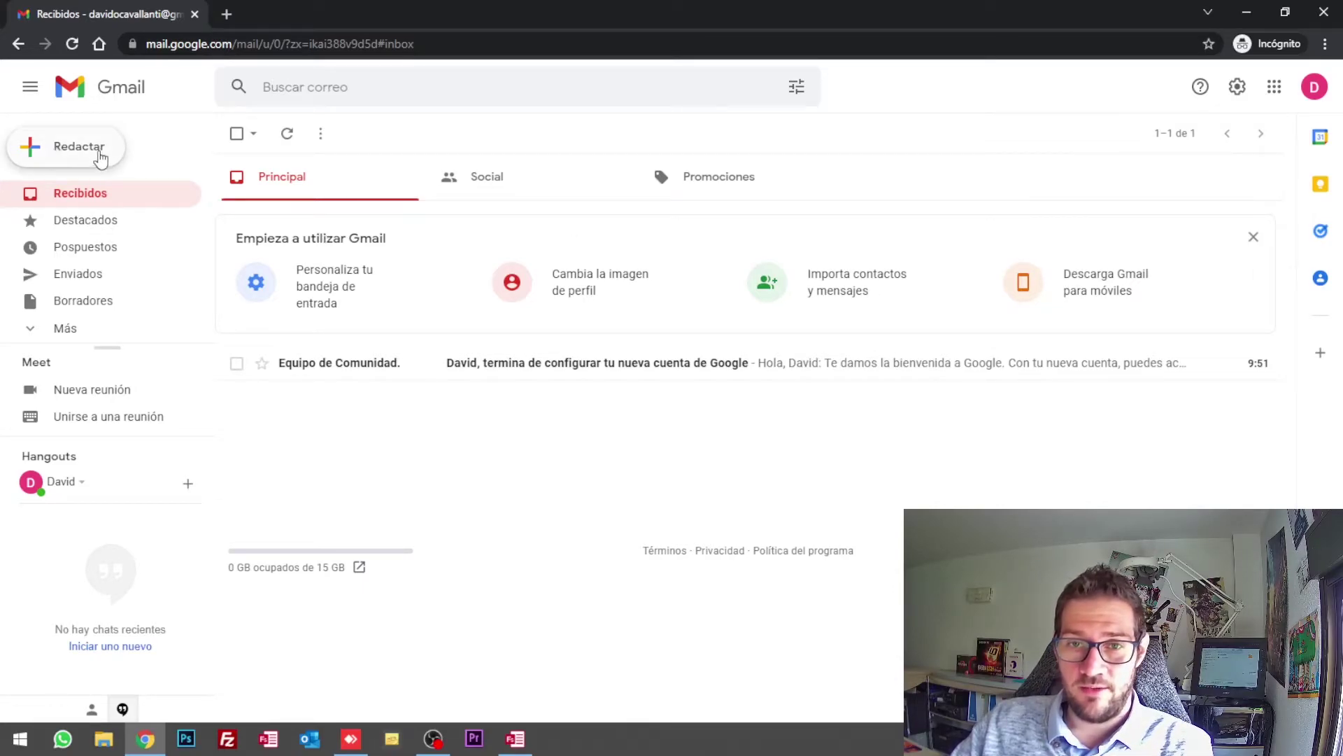
Step: Compose a new message with the body 'hol' and close it to save a draft
click(60, 155)
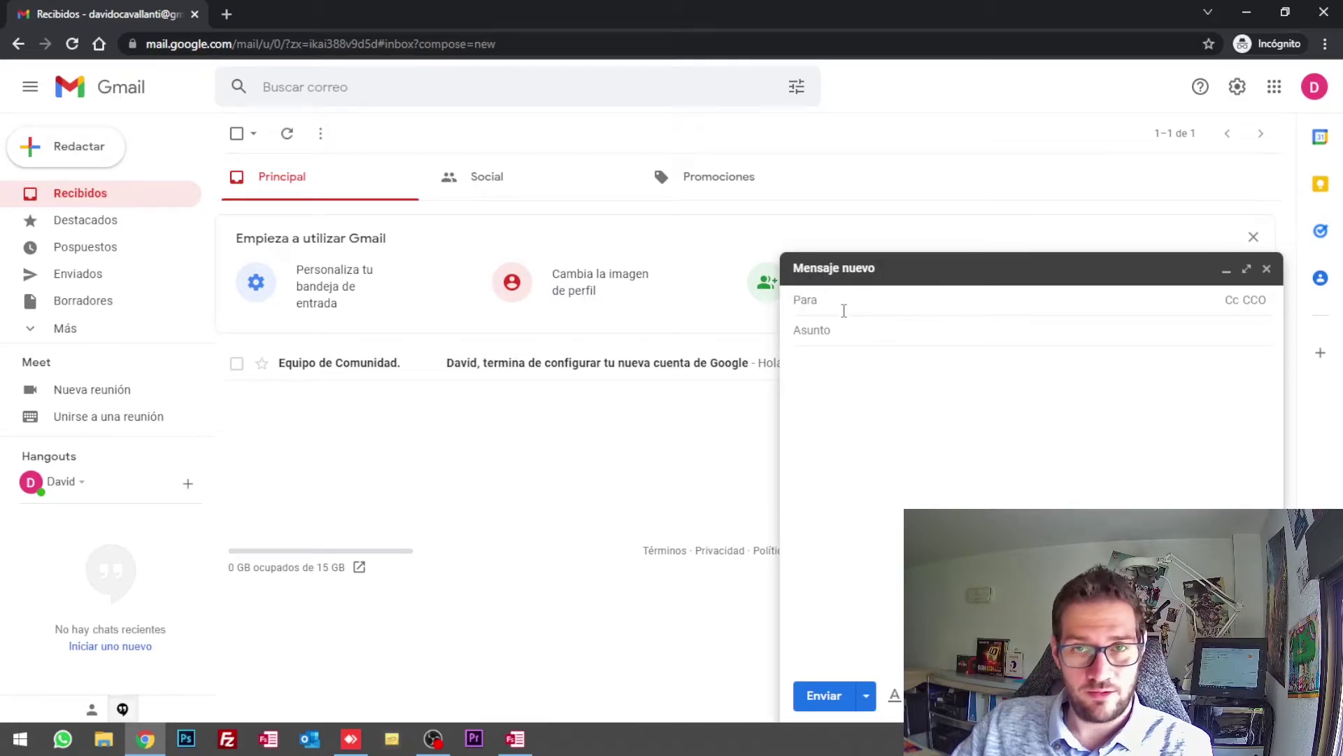
click(862, 333)
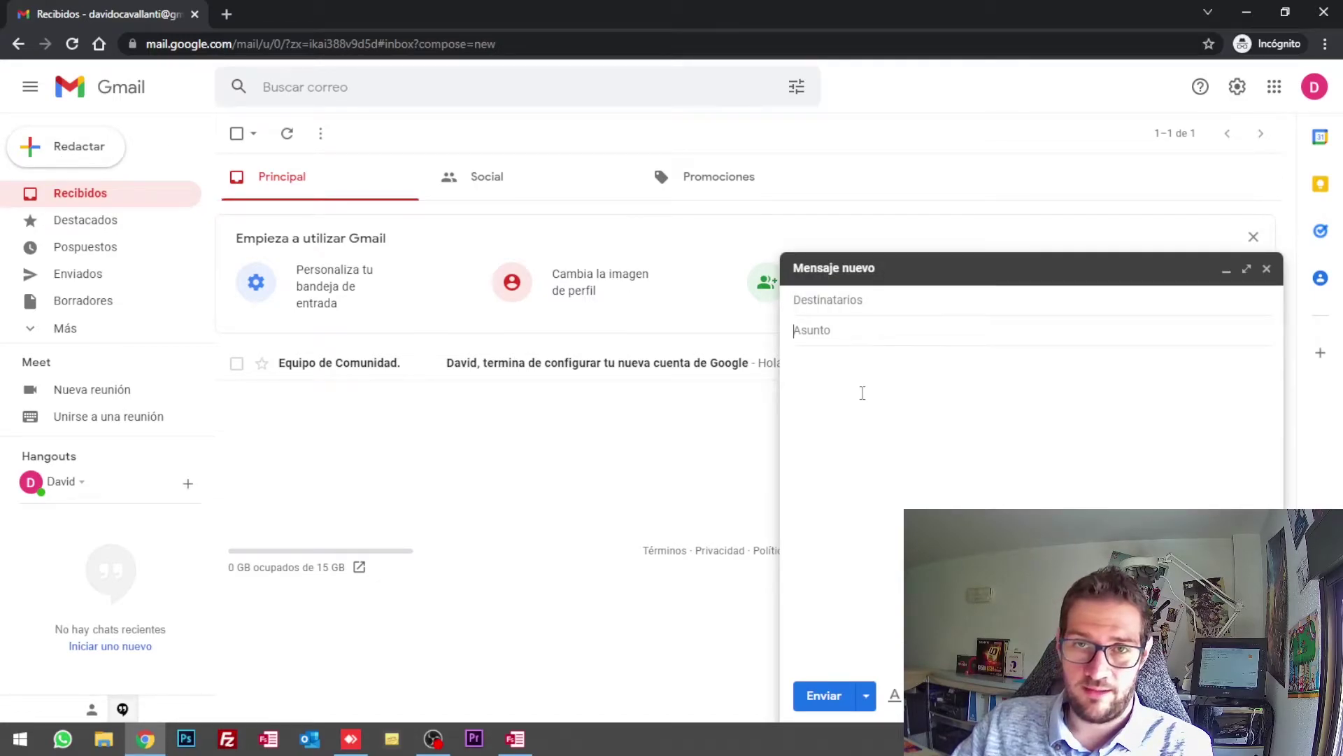
click(828, 397)
text(hol)
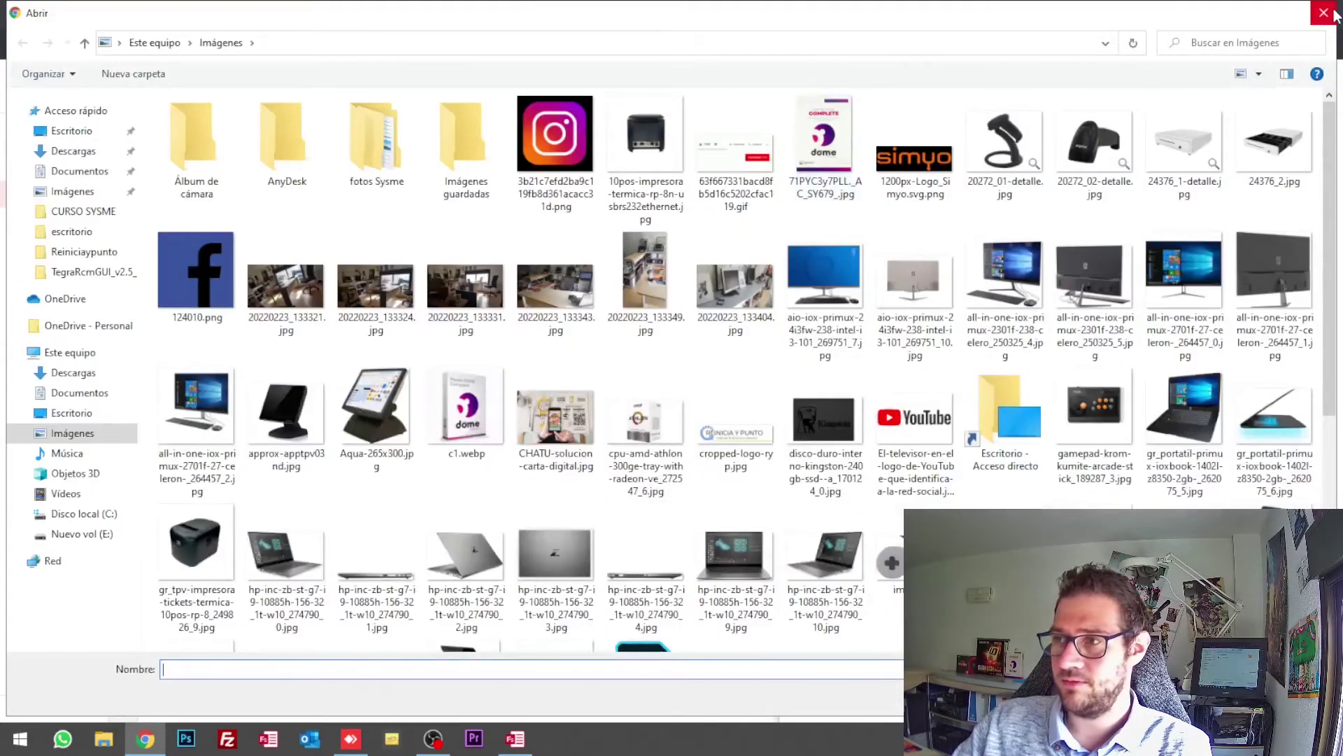
key(Escape)
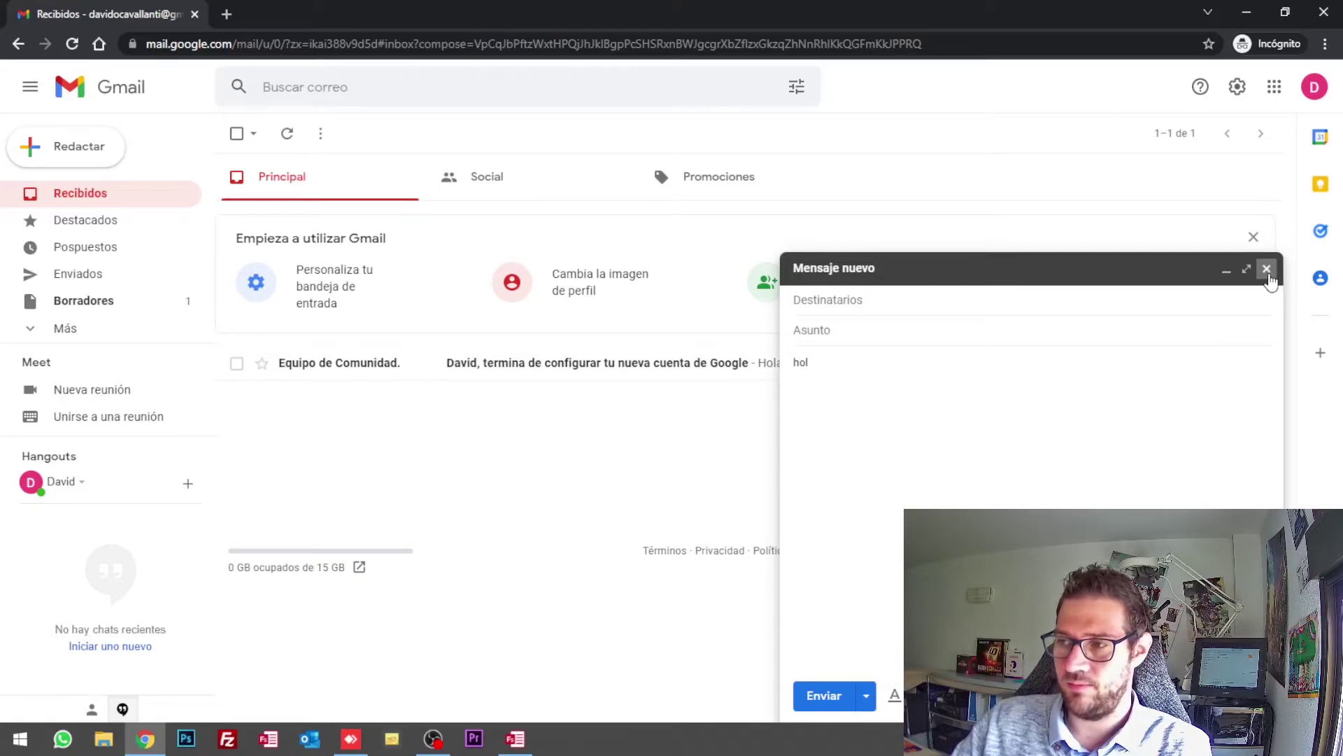
click(1267, 268)
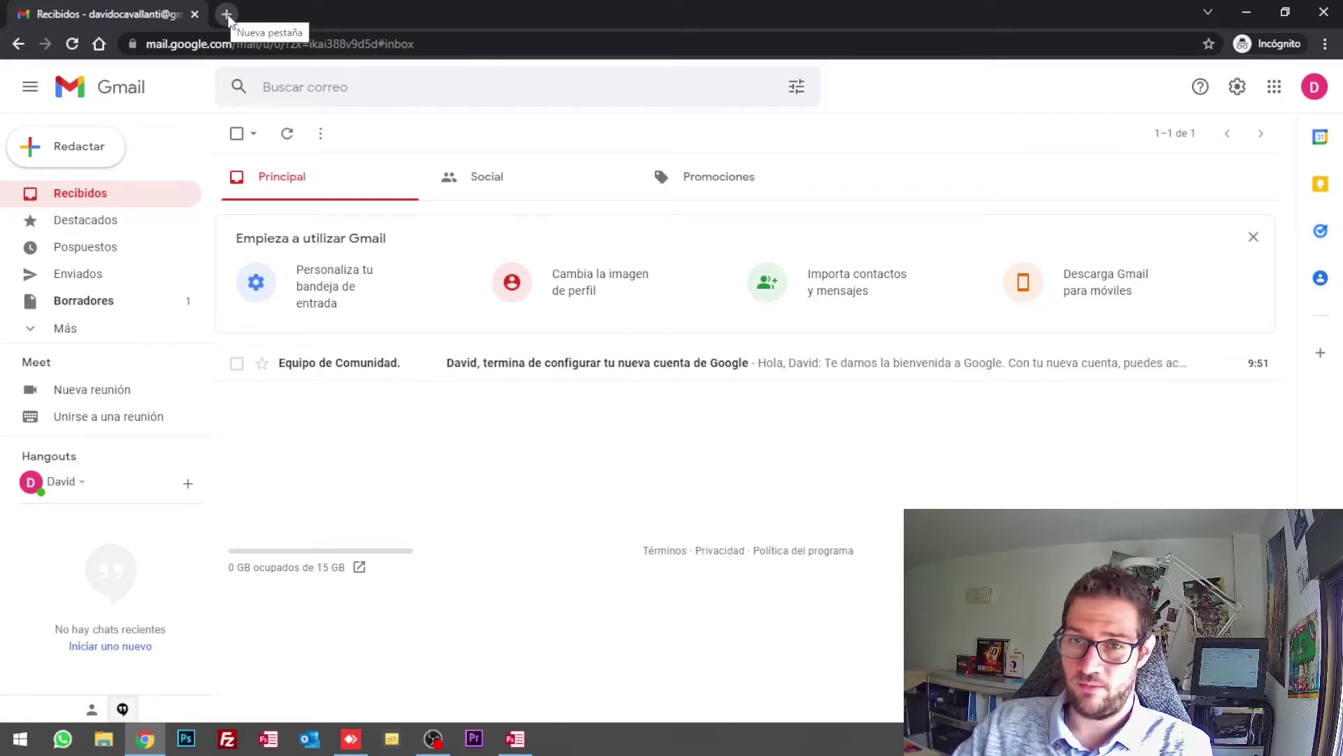
Step: In a new tab, search Google for blogger and open the Blogger.com result
click(228, 14)
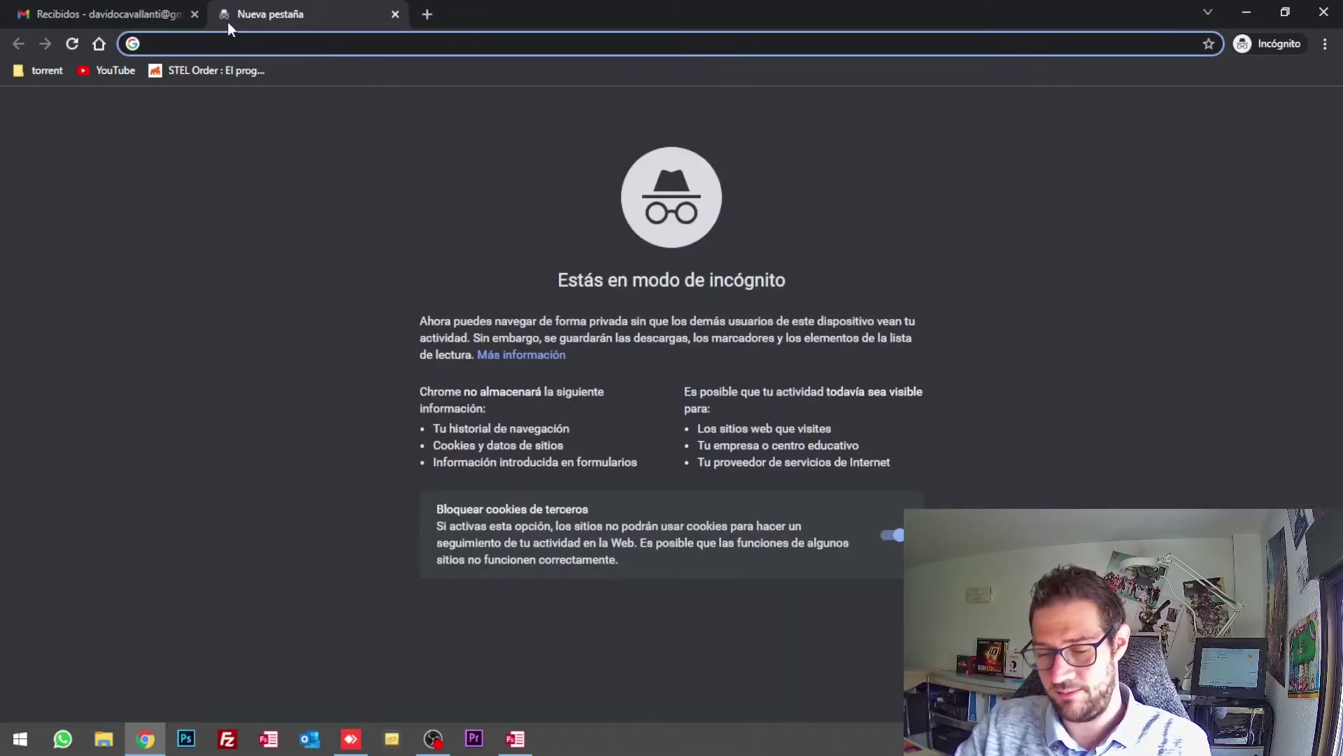
text(blogger)
key(Return)
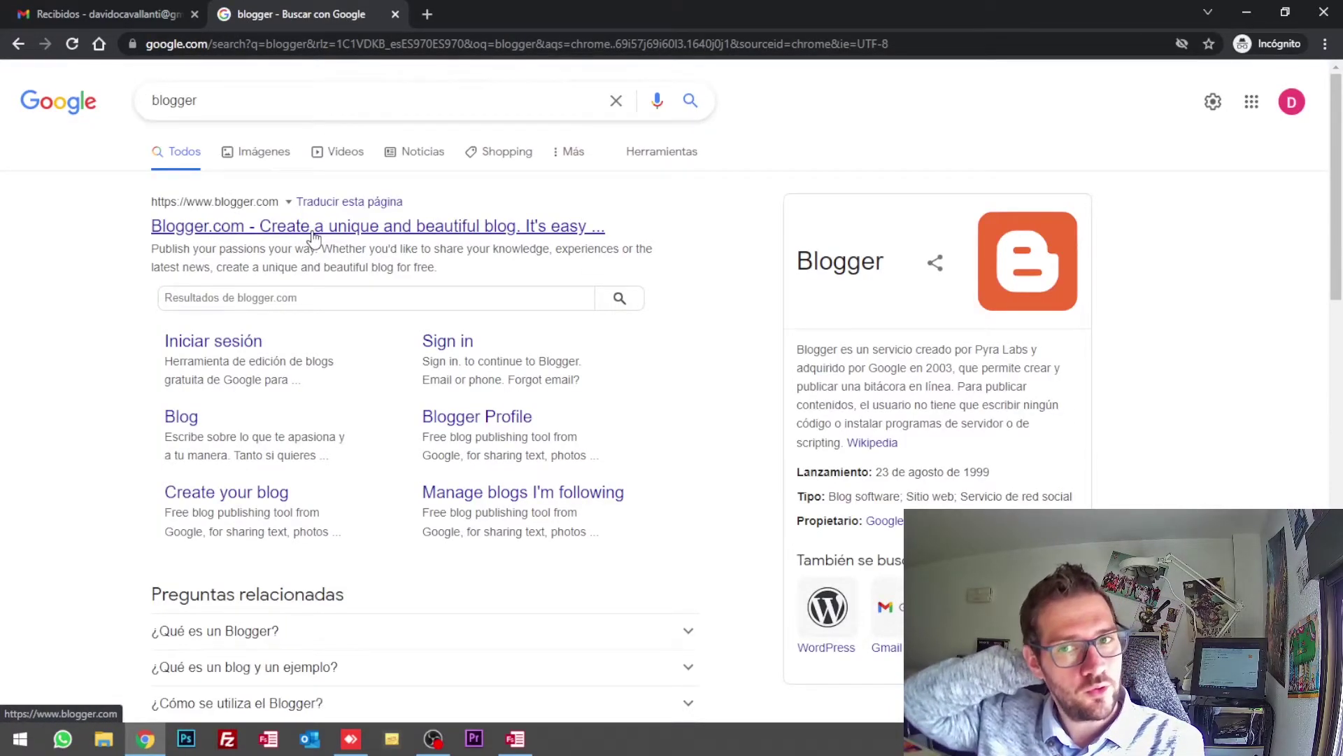
click(474, 228)
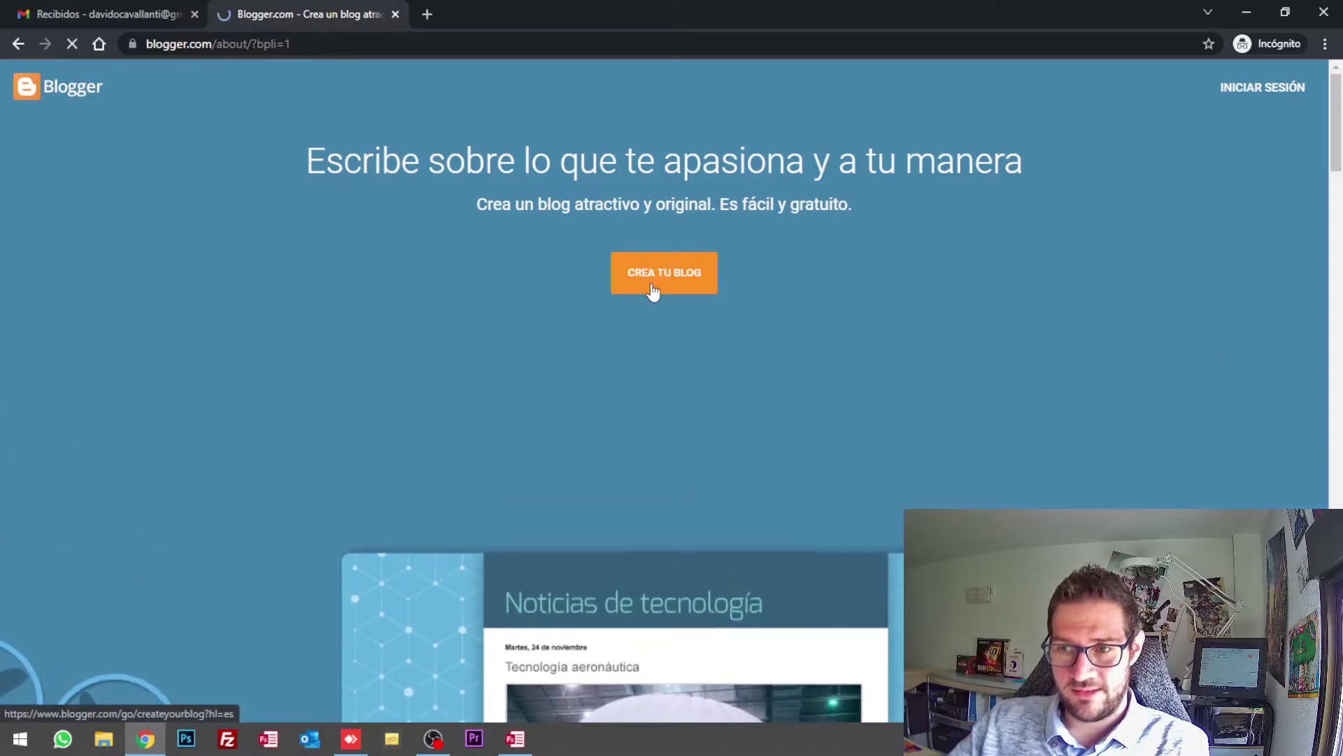
Step: Scroll through the Blogger landing page's feature sections and return to the top
scroll(668, 292, down, 7)
scroll(667, 292, up, 3)
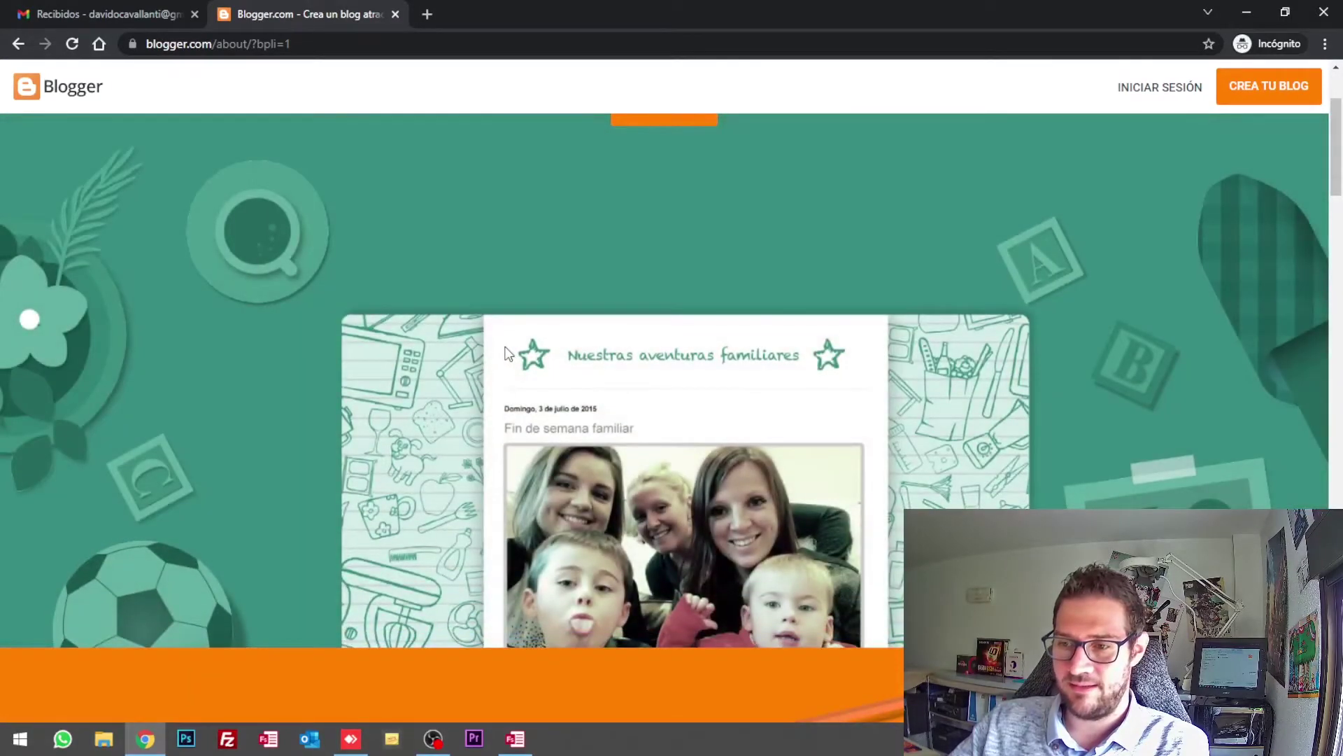
scroll(518, 354, down, 2)
scroll(503, 354, up, 3)
scroll(504, 353, down, 1)
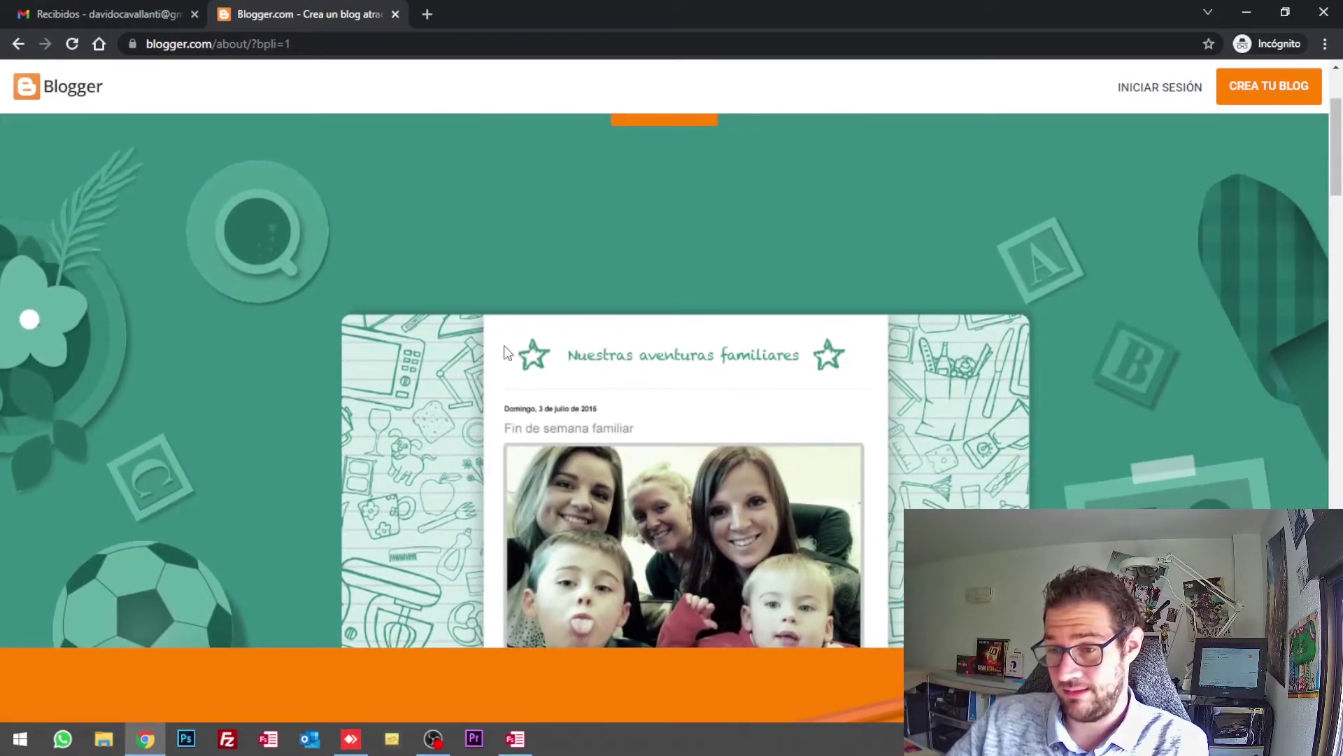
scroll(504, 354, down, 8)
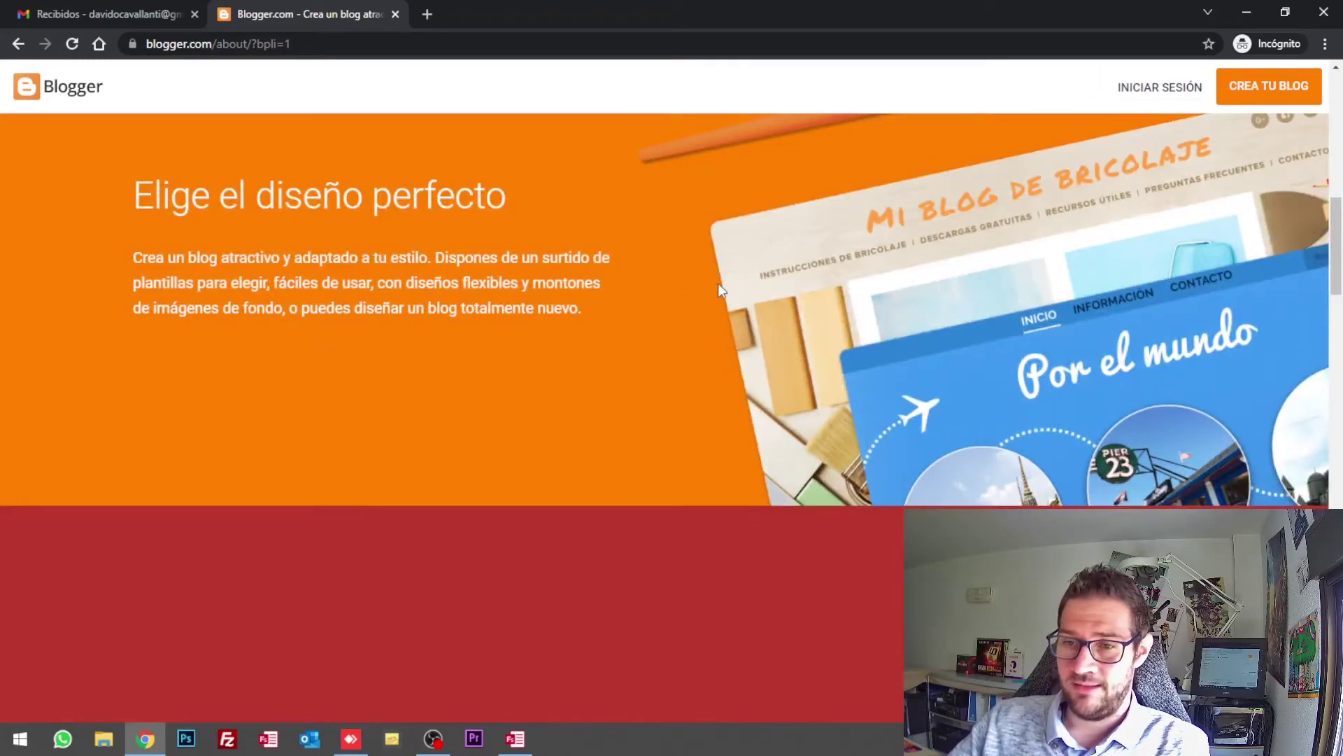
scroll(723, 287, down, 5)
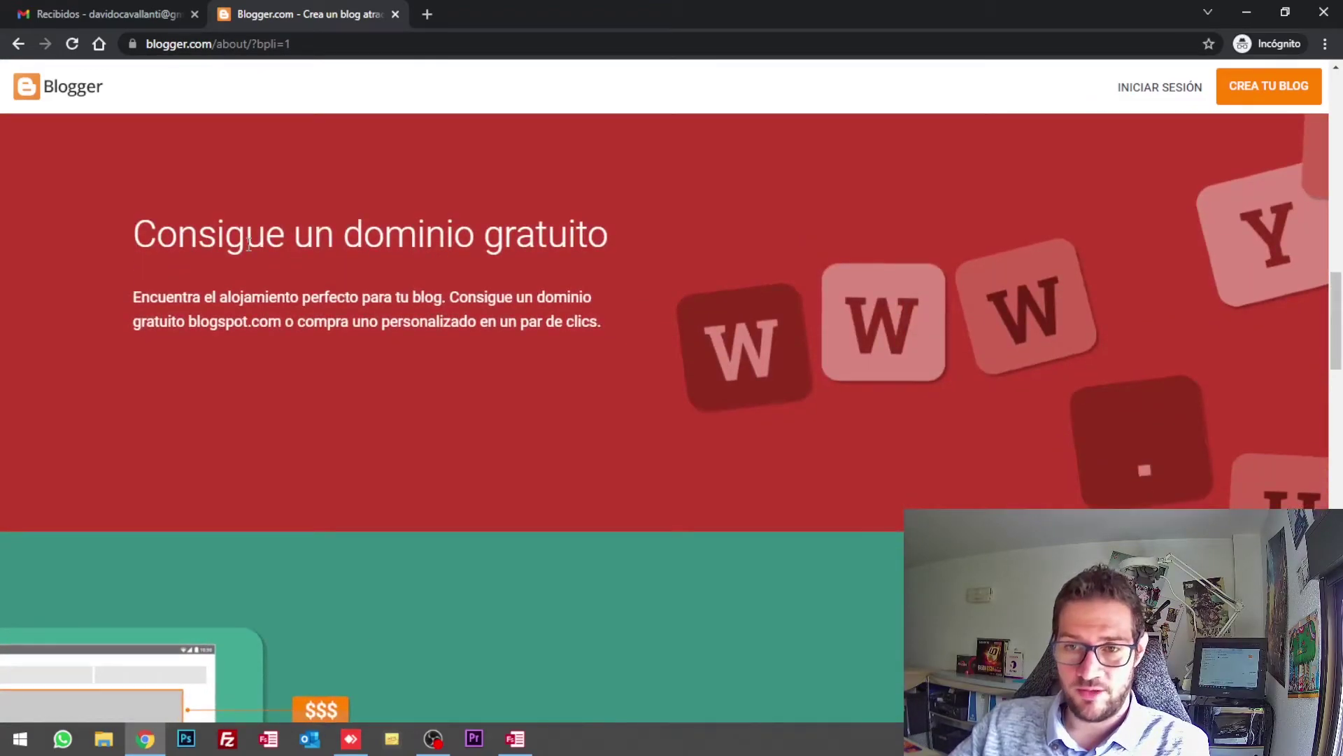
scroll(248, 244, down, 6)
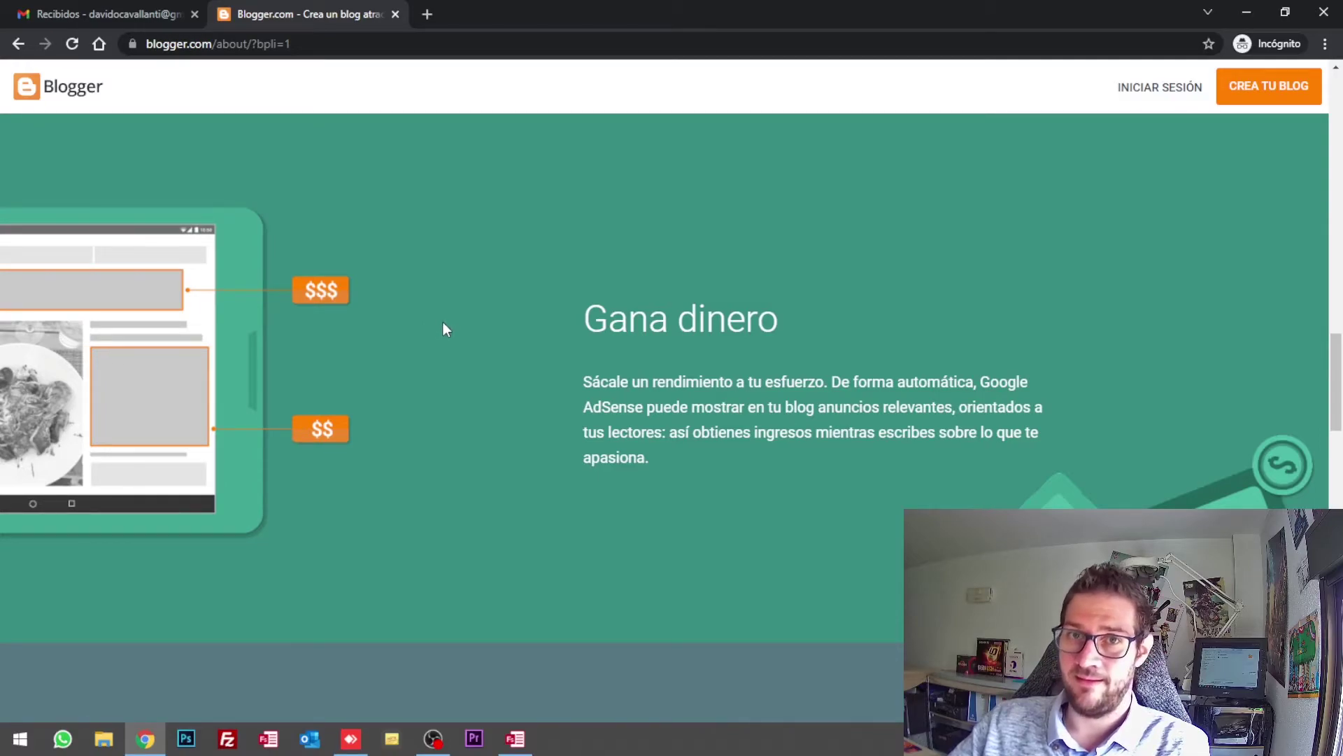
scroll(444, 325, down, 8)
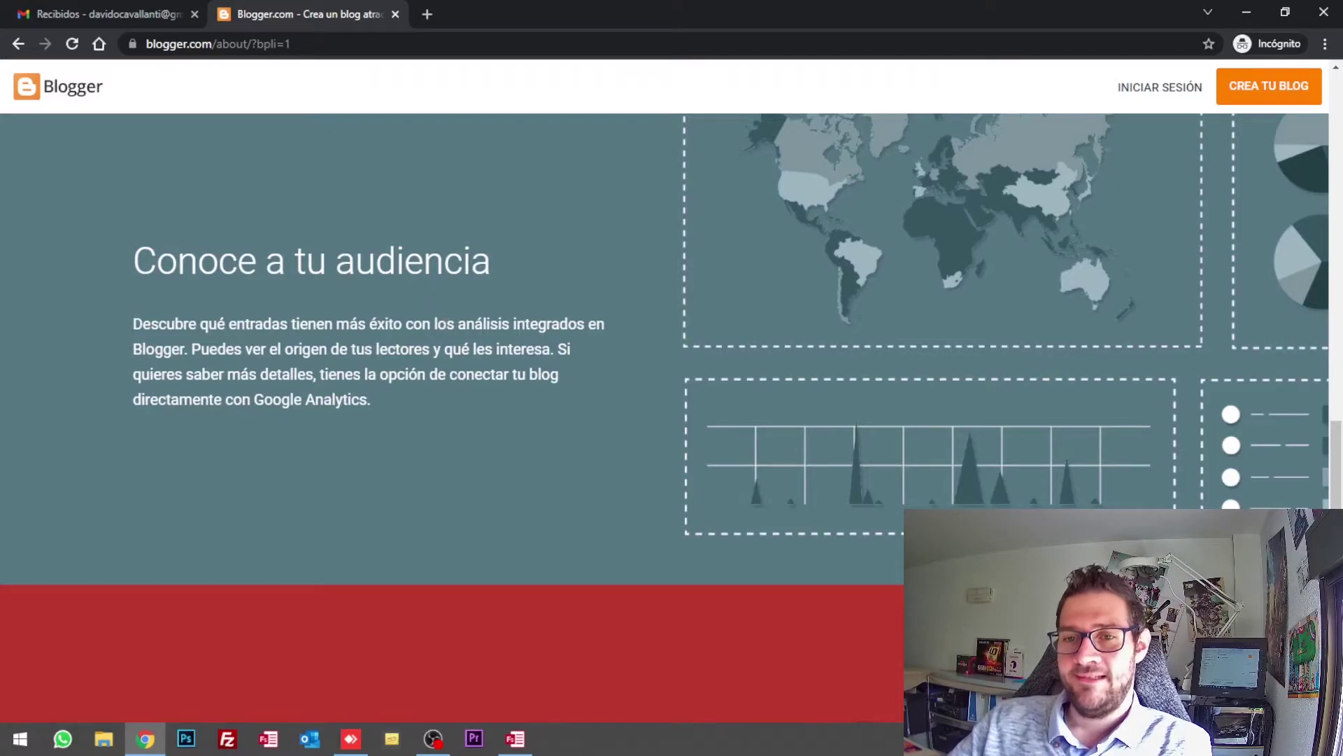
drag(135, 260, 467, 278)
click(470, 280)
scroll(625, 351, up, 3)
scroll(625, 349, down, 7)
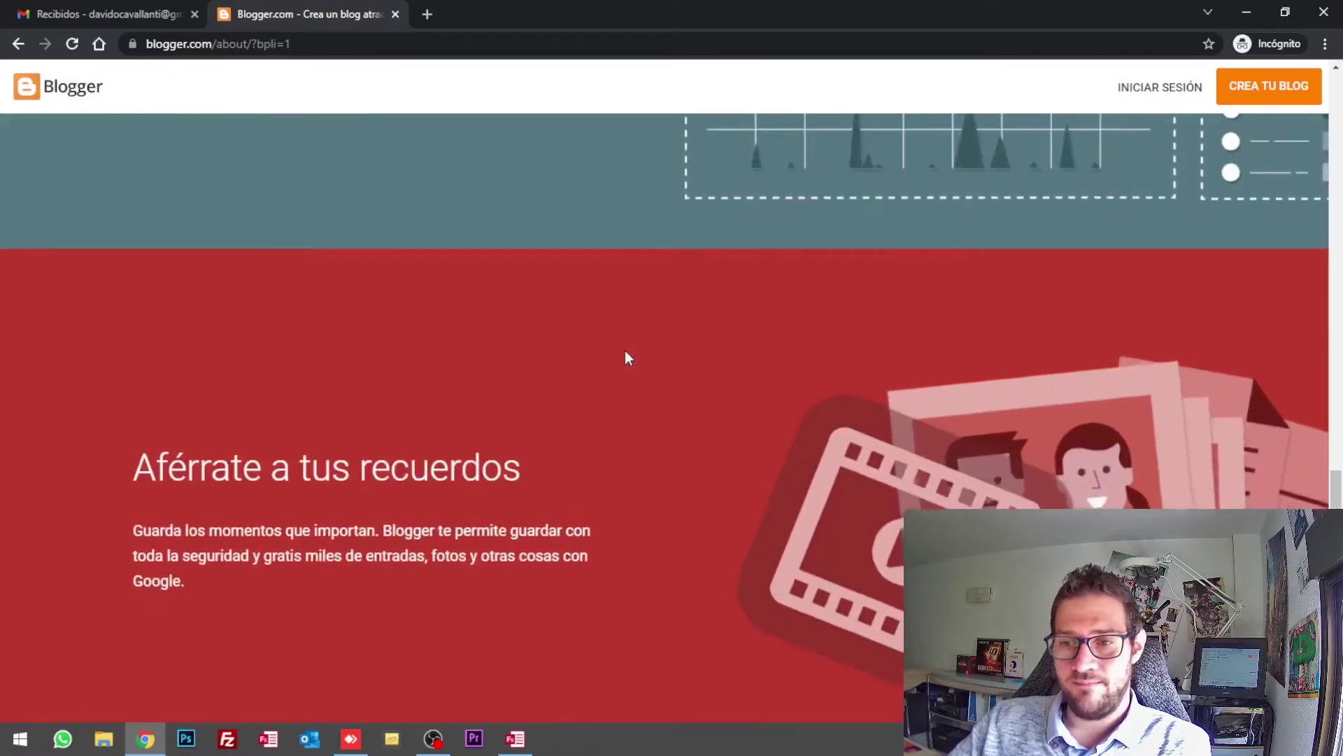
scroll(624, 350, down, 2)
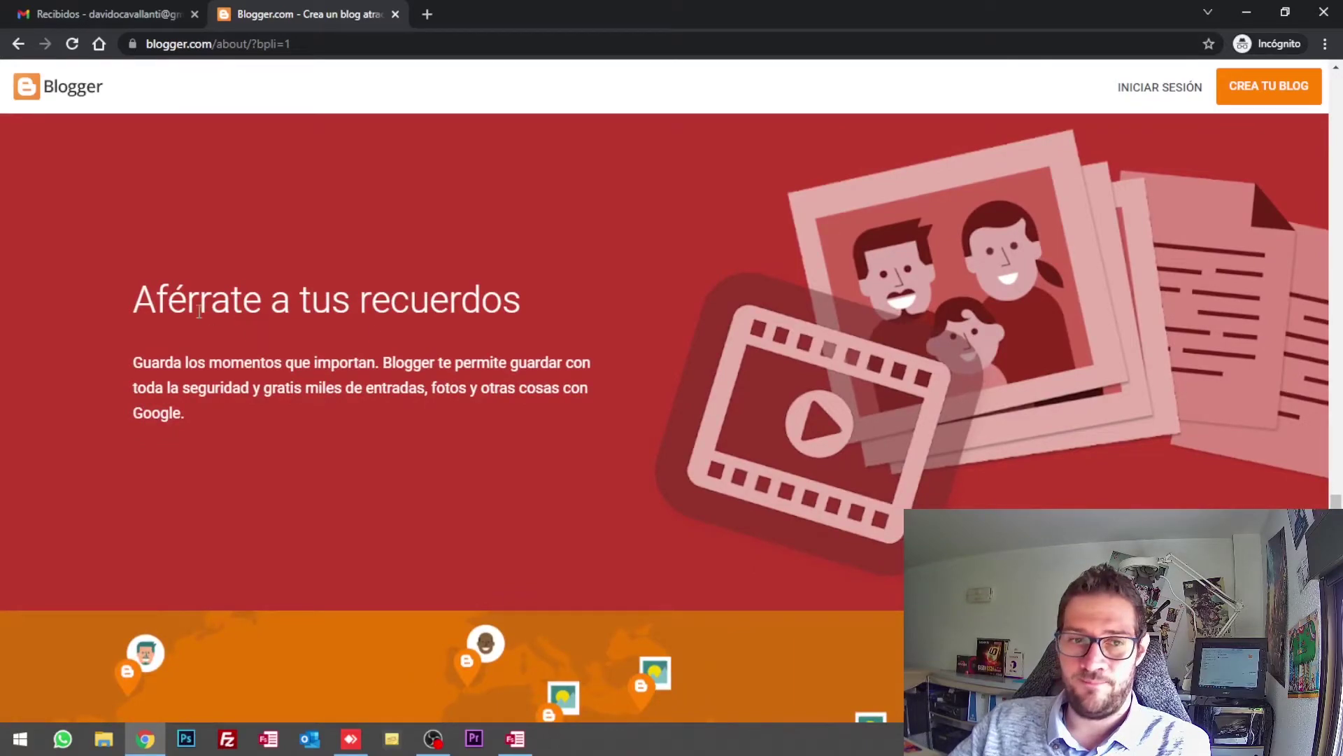
scroll(604, 342, down, 3)
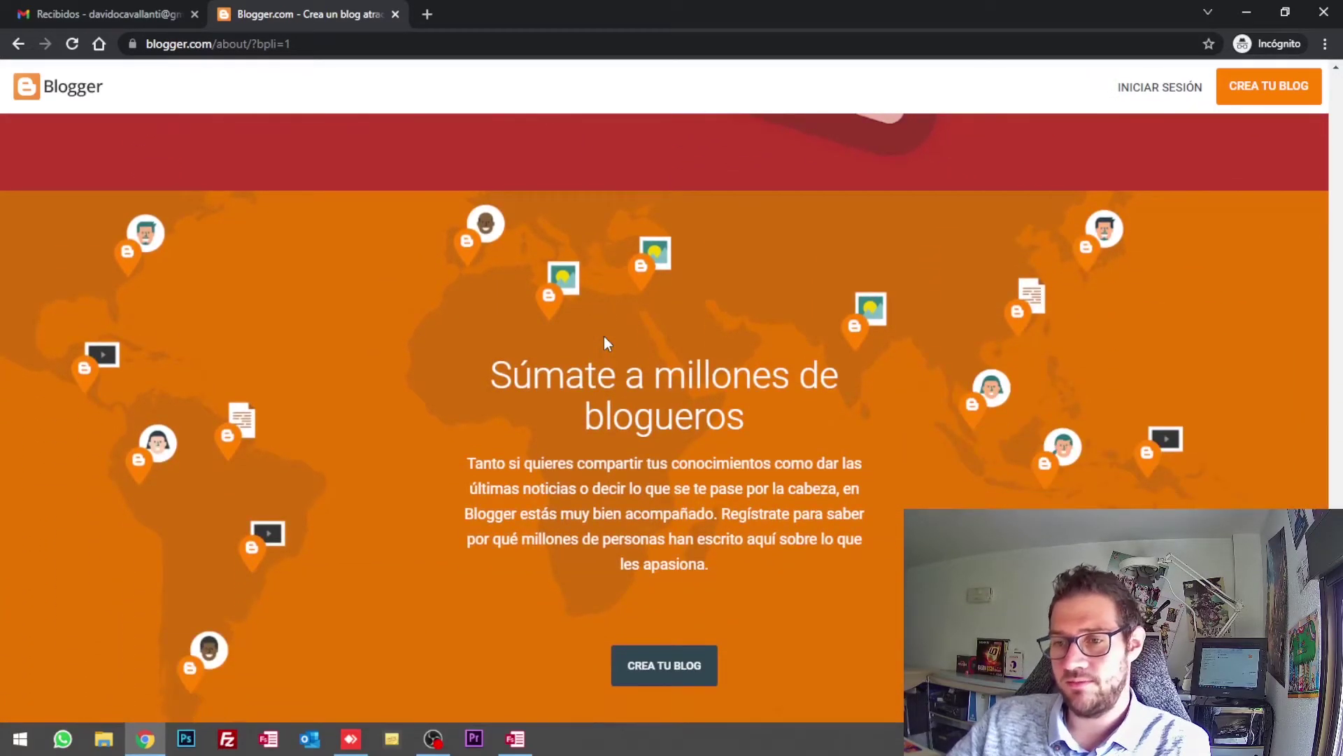
scroll(603, 342, up, 2)
scroll(656, 336, up, 1)
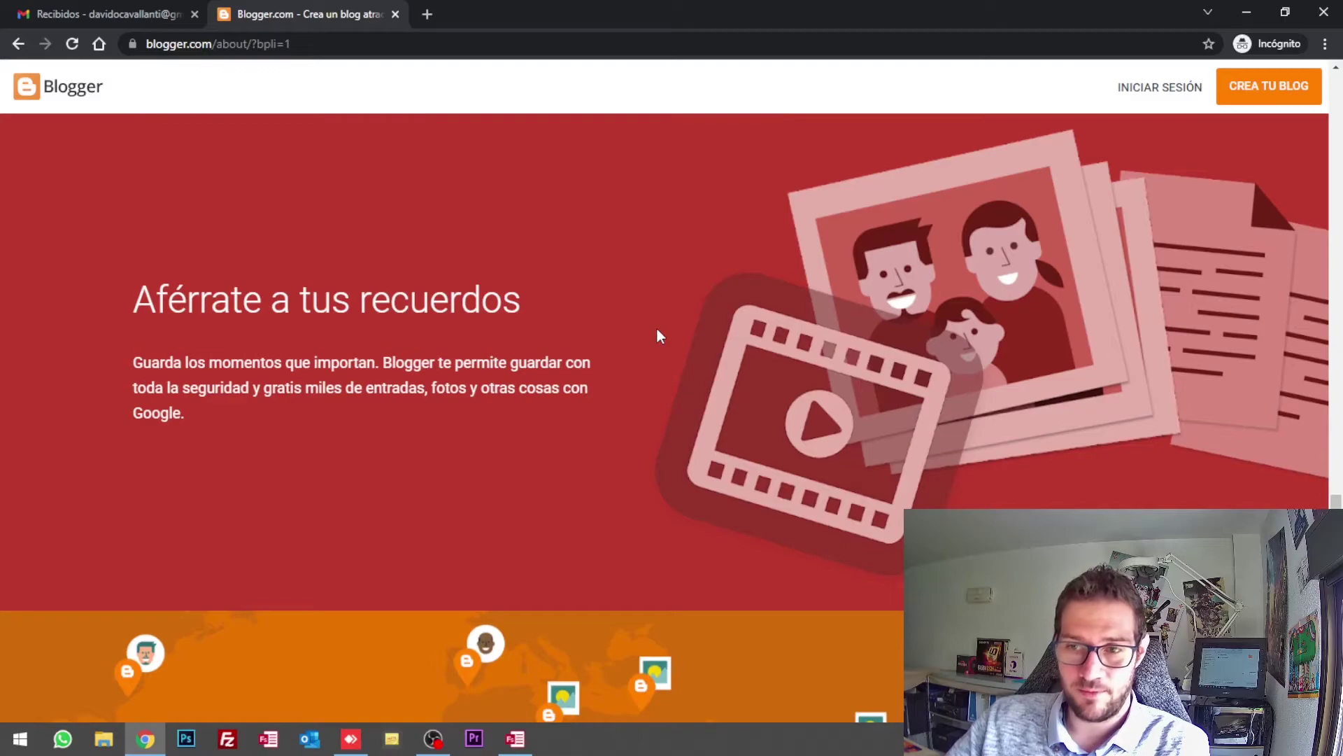
scroll(657, 336, up, 1)
scroll(656, 336, down, 10)
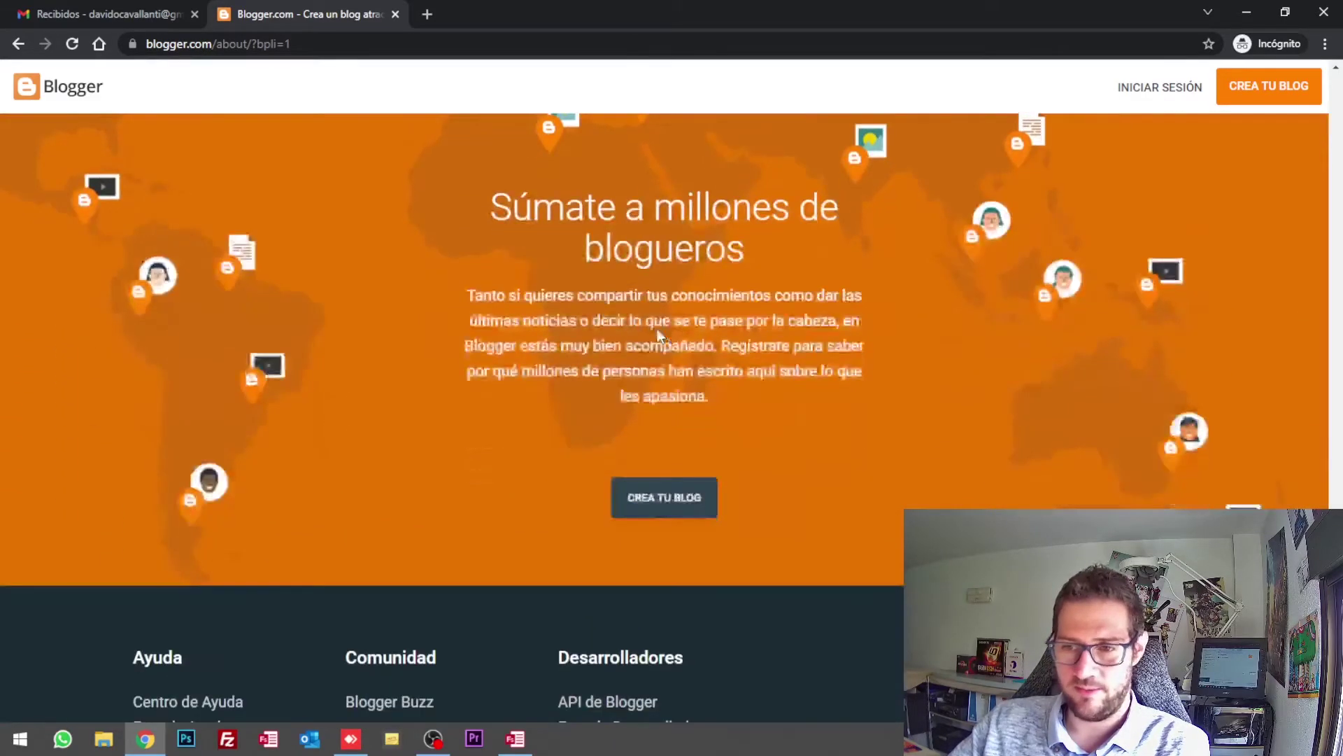
scroll(465, 370, up, 1)
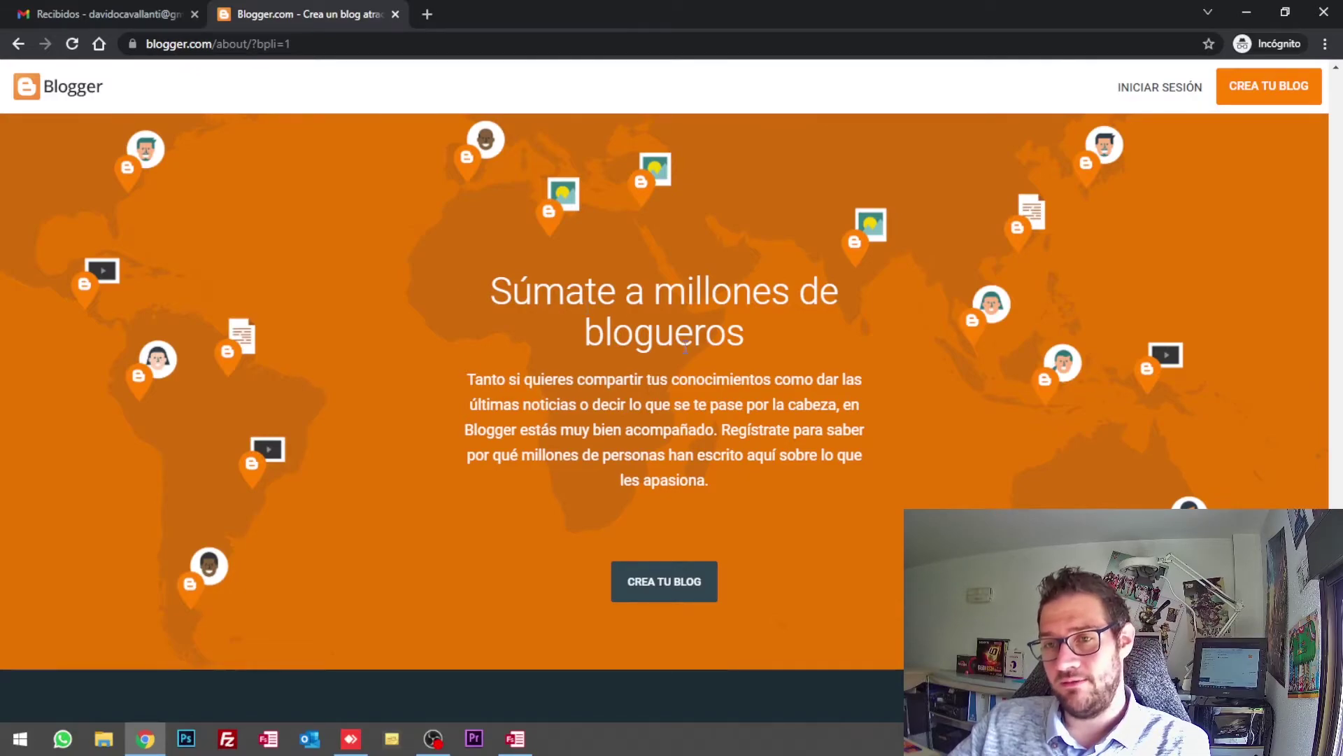
scroll(687, 347, down, 3)
scroll(677, 362, up, 6)
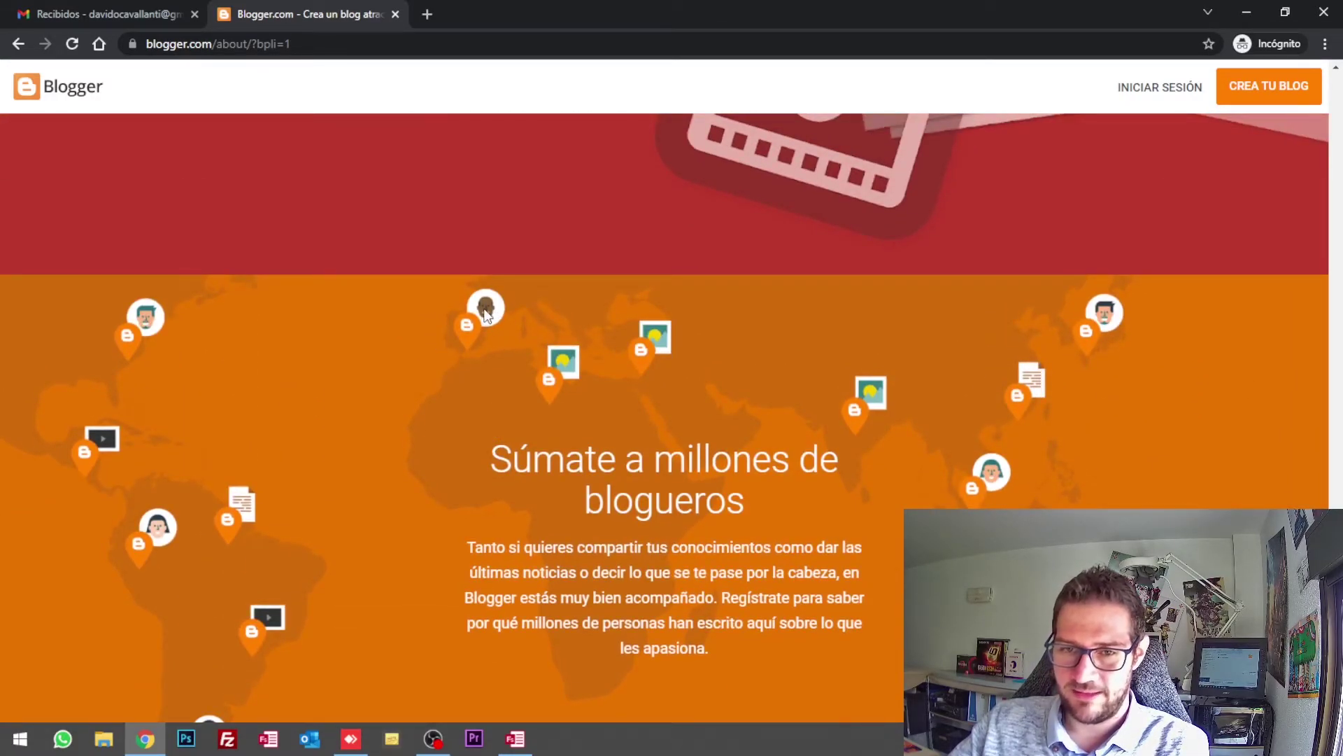
scroll(538, 428, up, 5)
scroll(535, 422, up, 20)
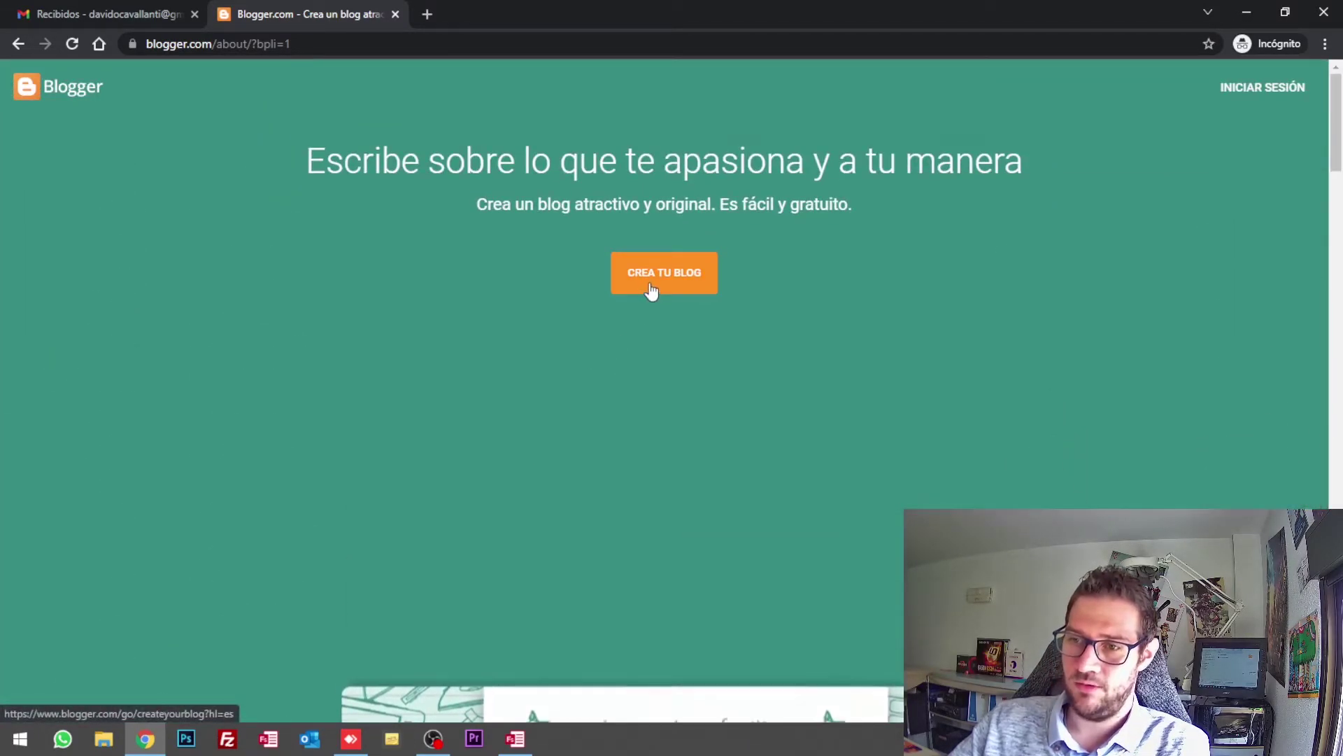
Step: Start CREA TU BLOG and sign in with a different Google account's e-mail and password
click(650, 285)
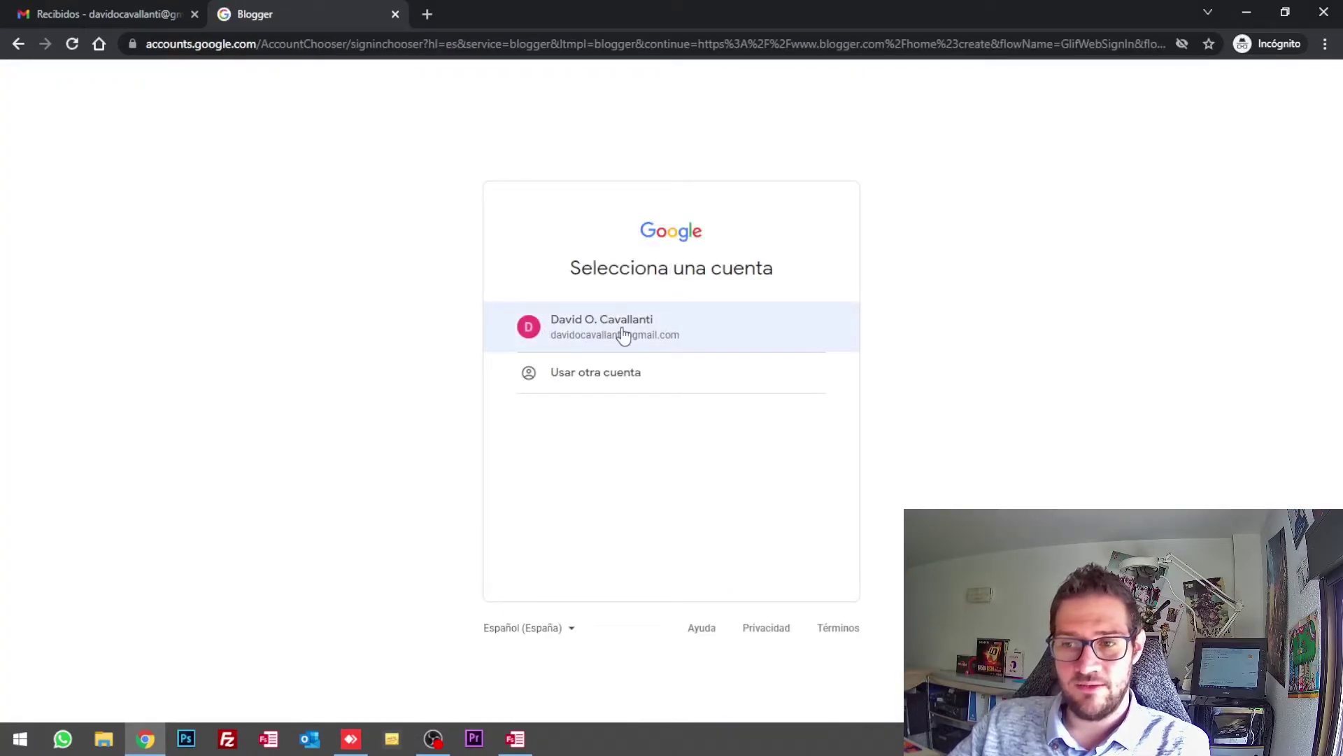
click(620, 377)
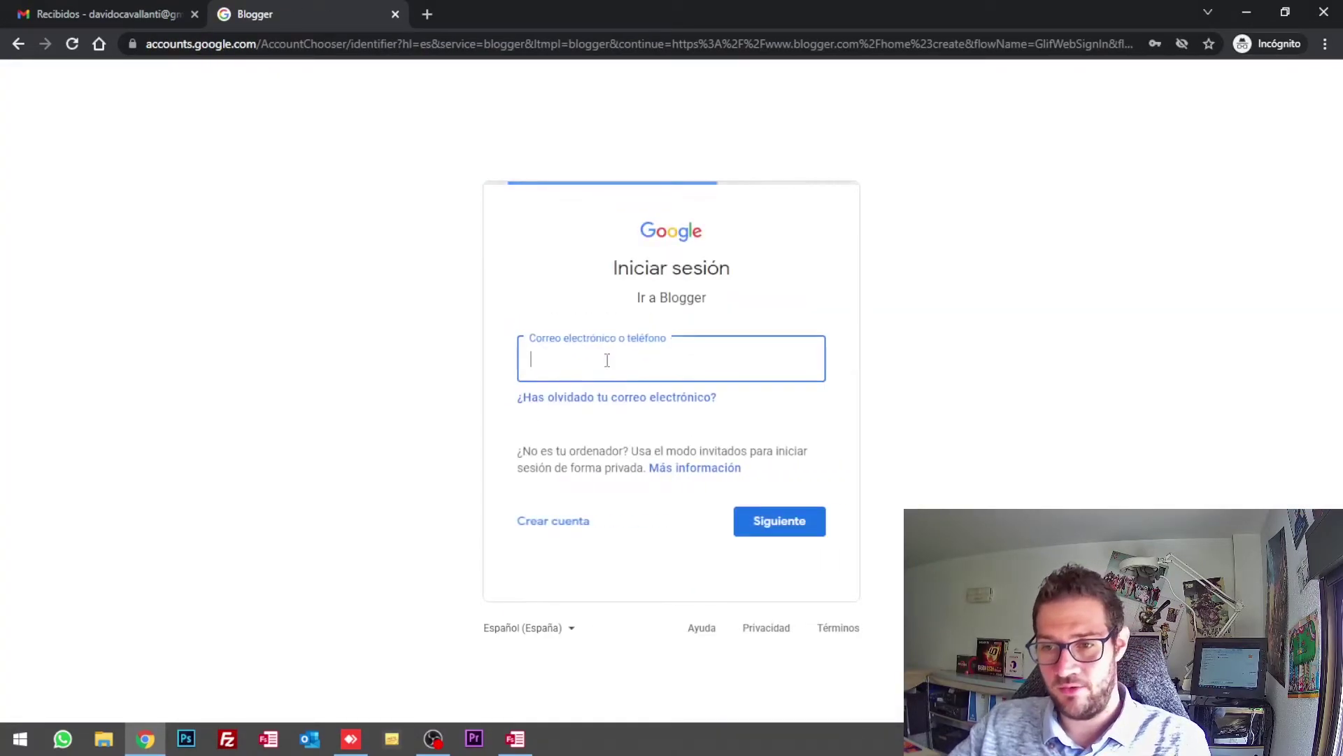
click(608, 363)
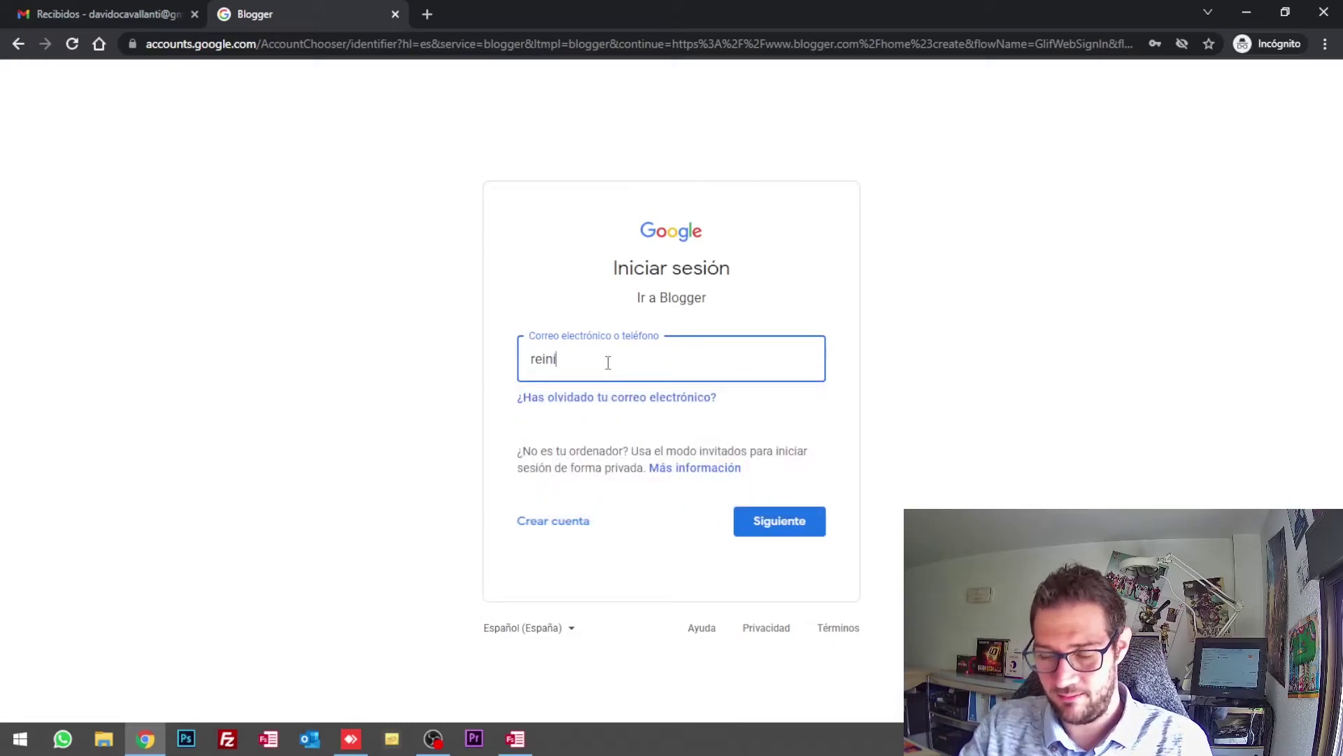
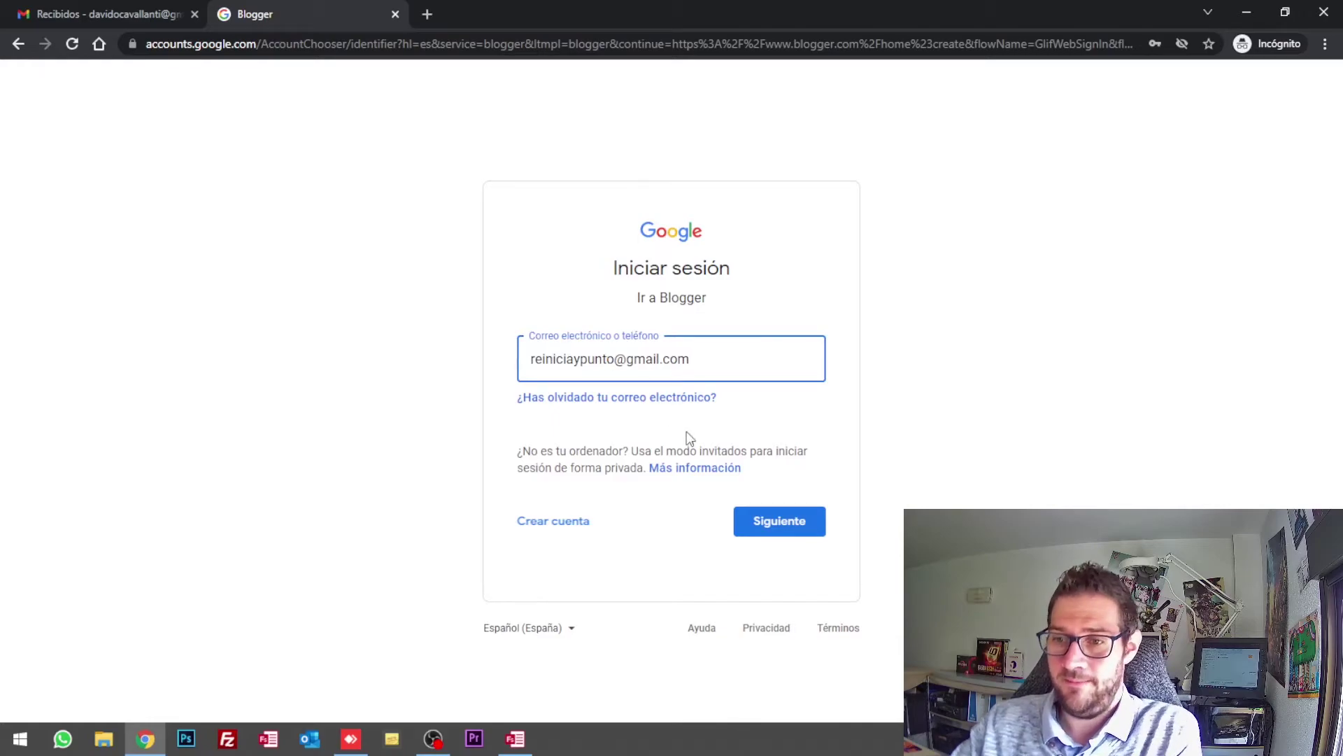
click(766, 532)
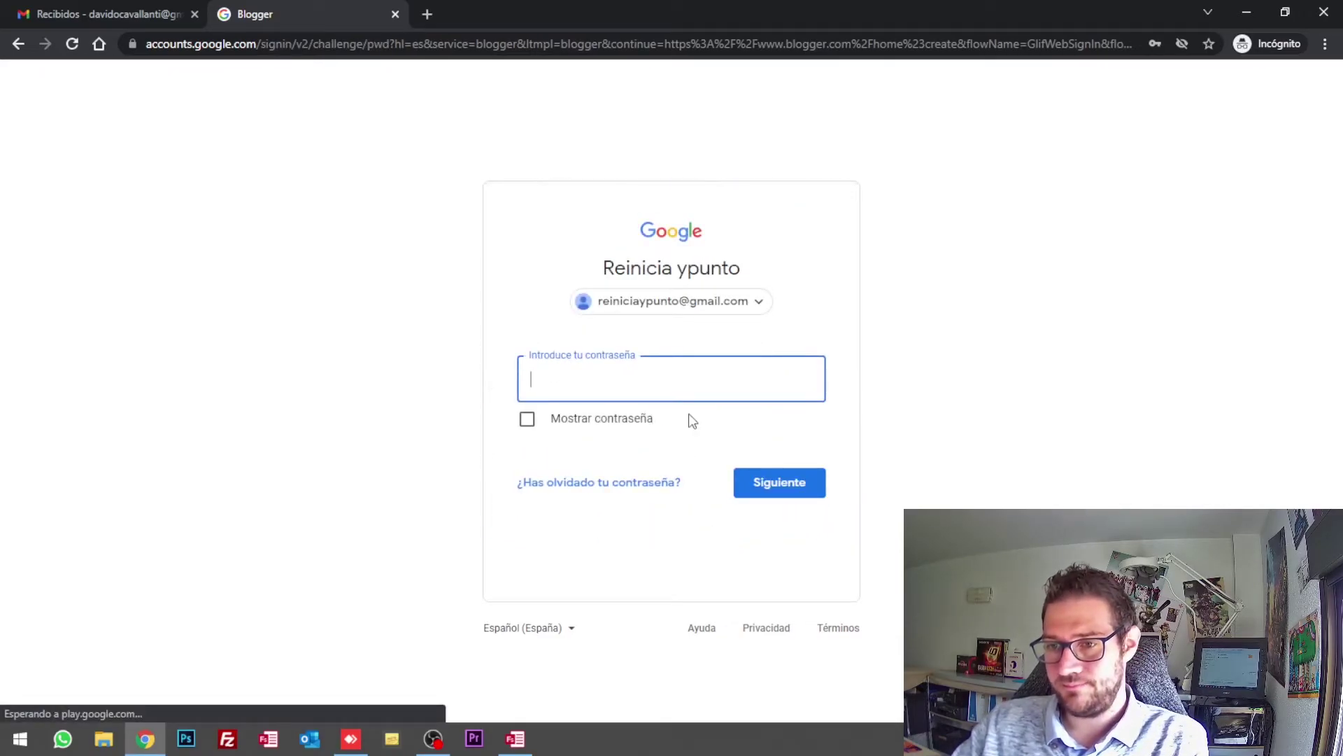
text(•)
click(774, 479)
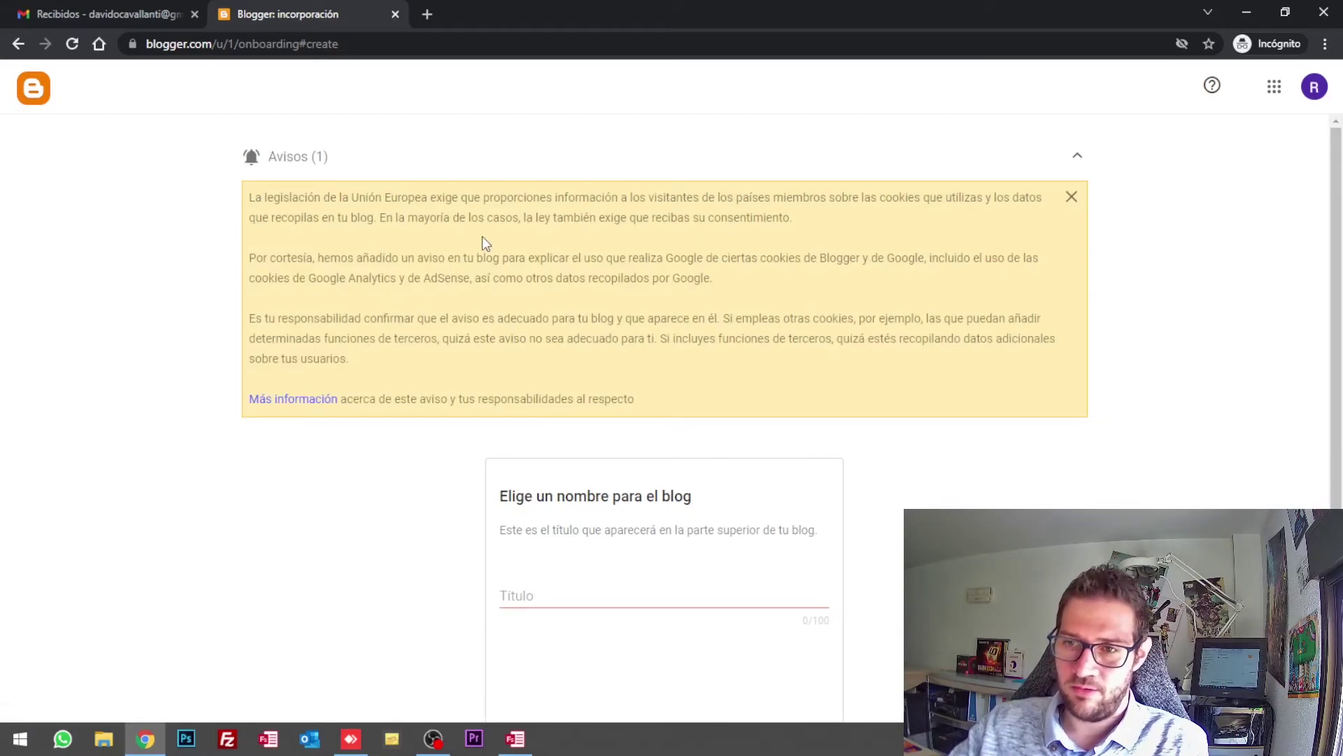
Step: Dismiss the cookie notice and enter 'Cursos de Reinicia y punto' as the blog title
click(1072, 198)
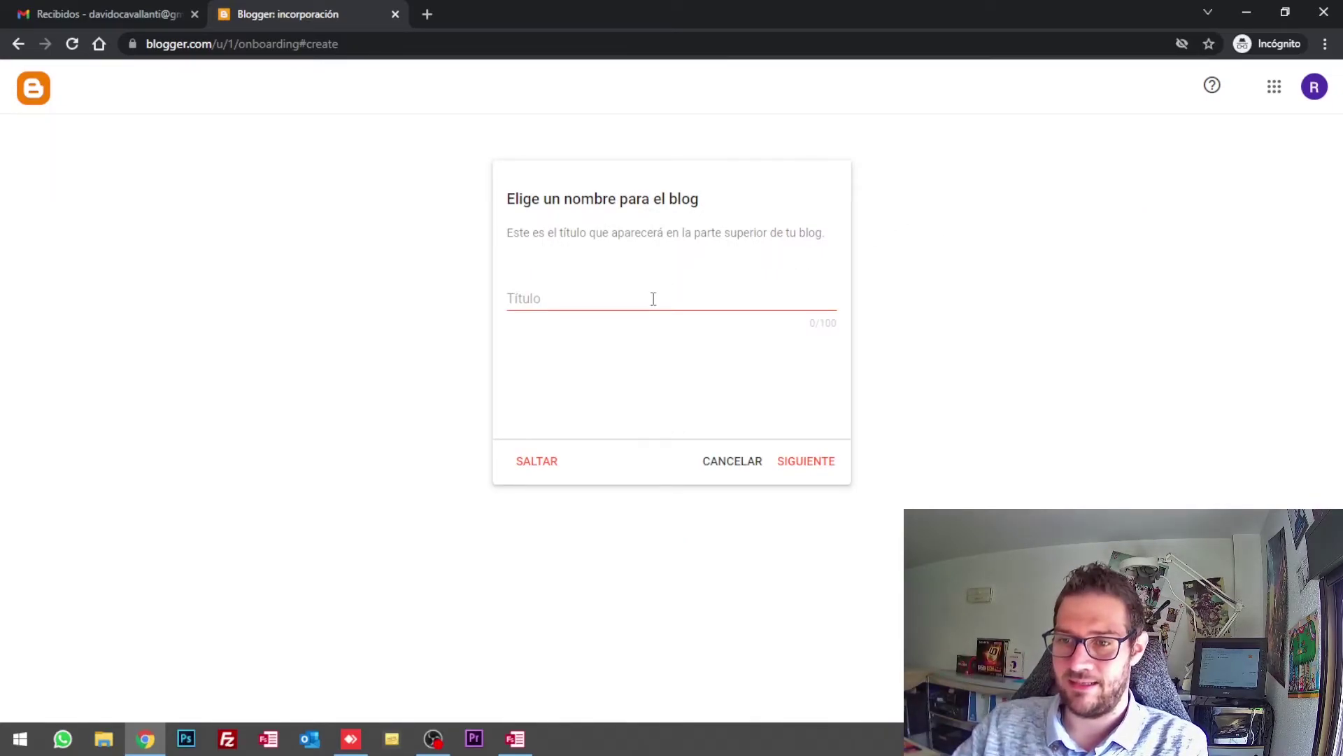
click(593, 299)
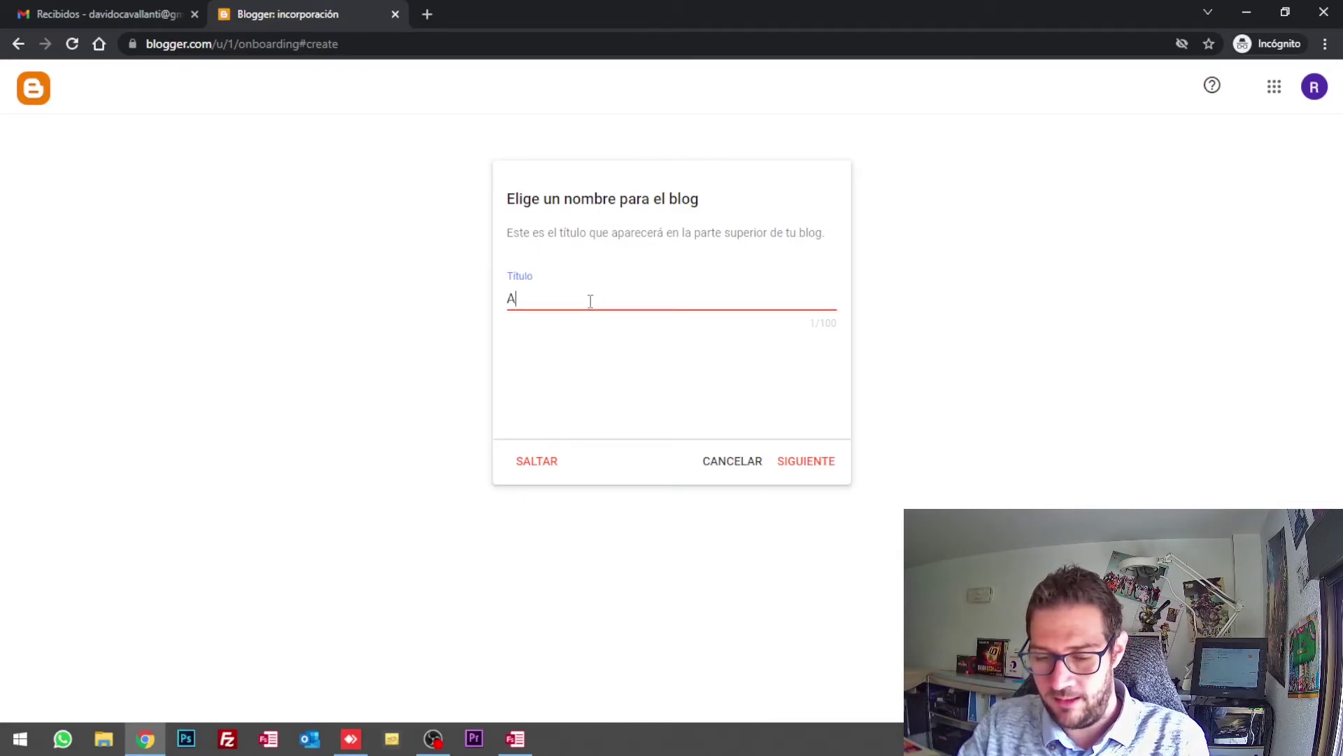
text(Cursos de )
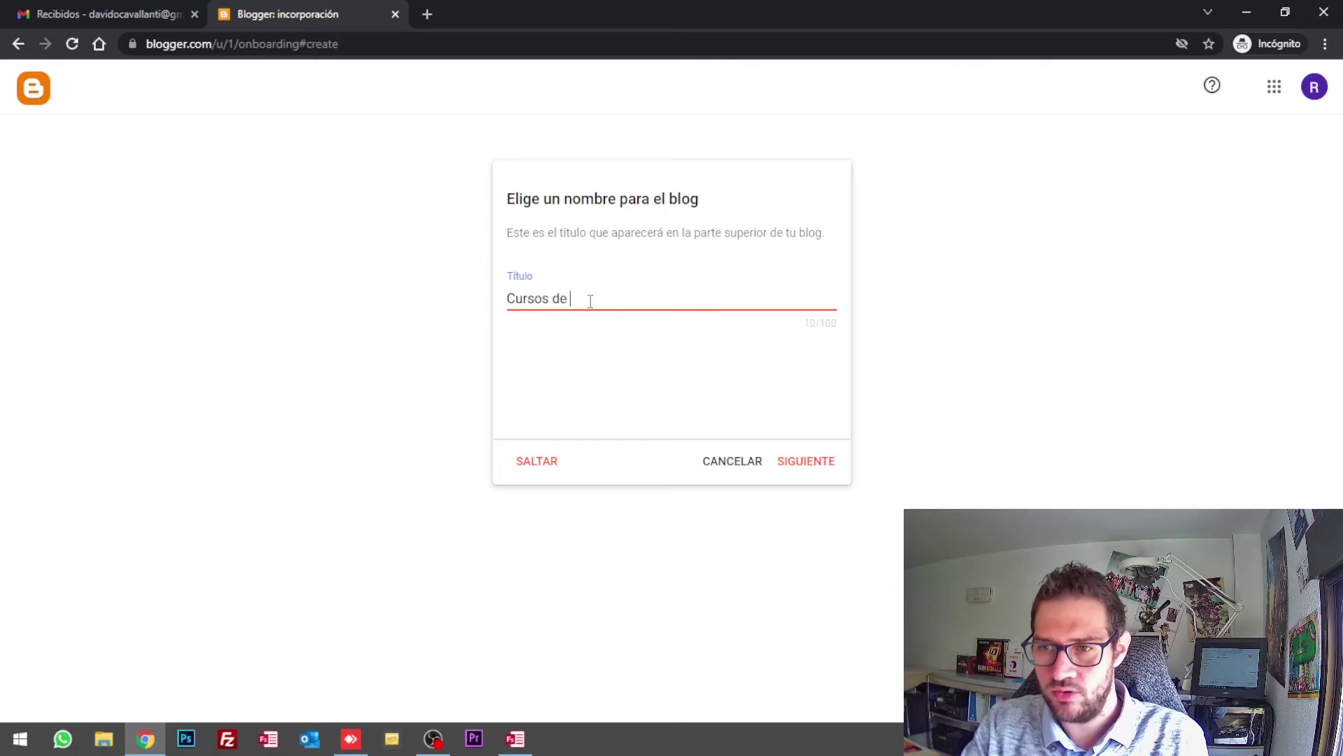
text(Reinicia y punto)
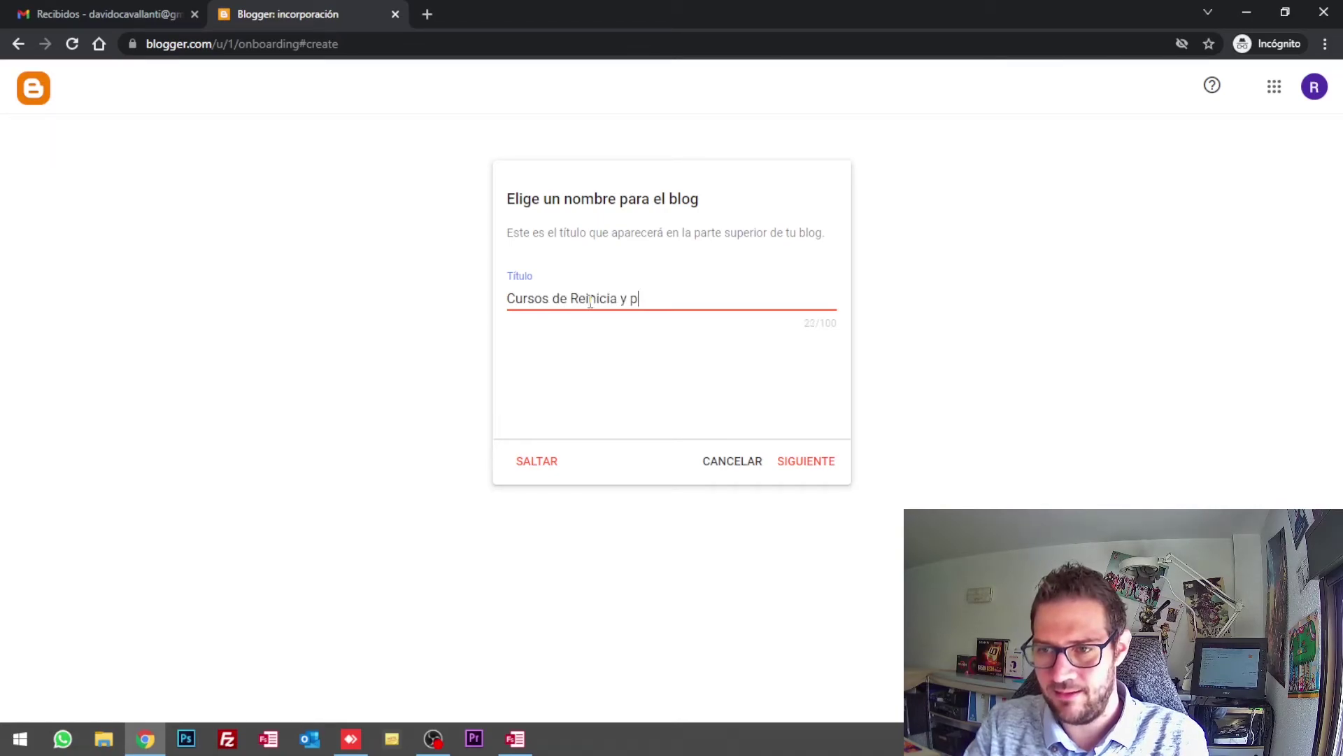
click(800, 461)
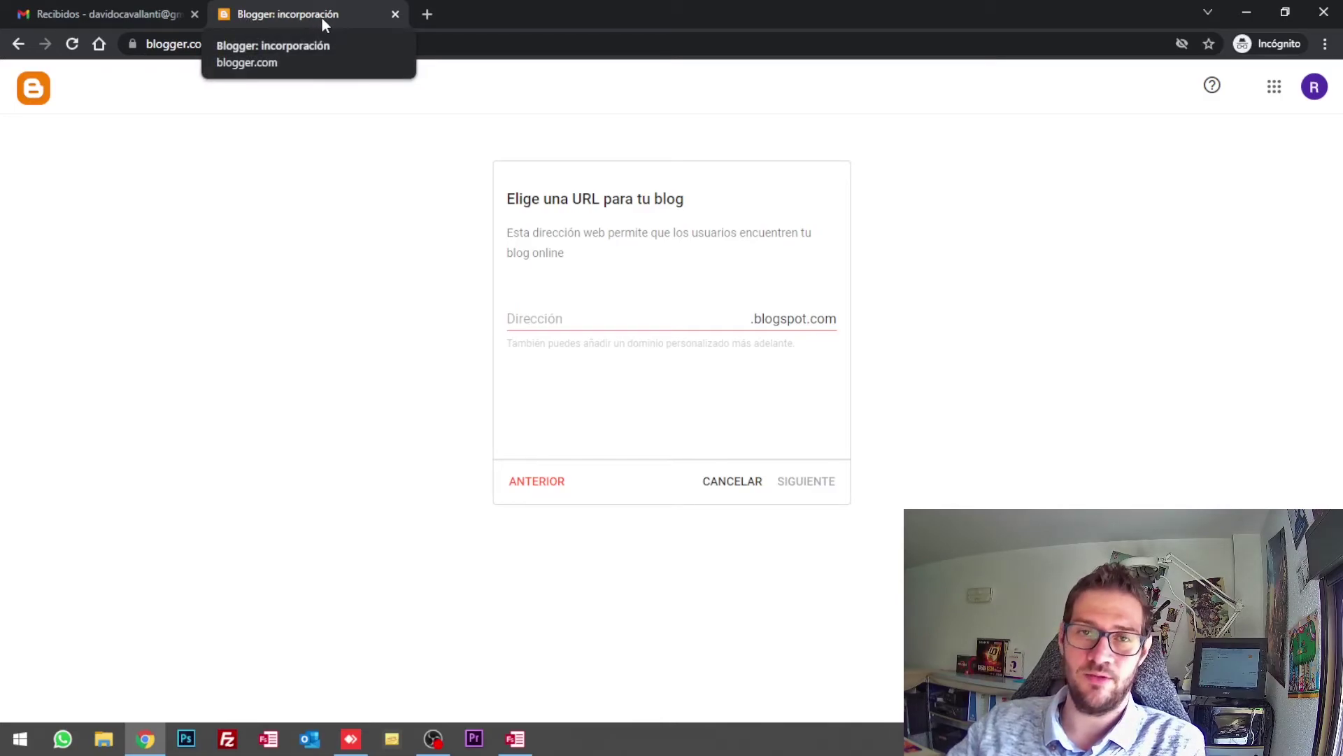
Step: Search the web for 'blogger' in a new browser tab, then return to the setup page
click(427, 14)
text(blogger)
key(Return)
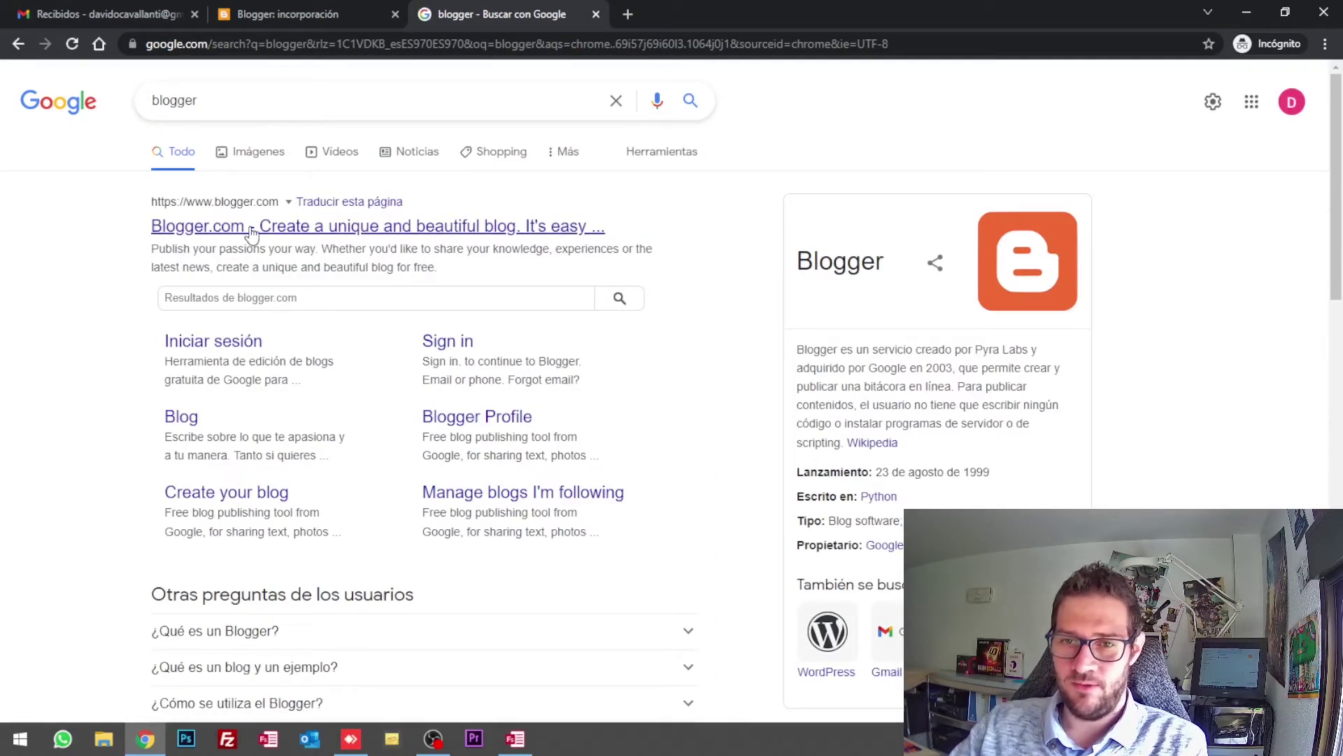
click(273, 8)
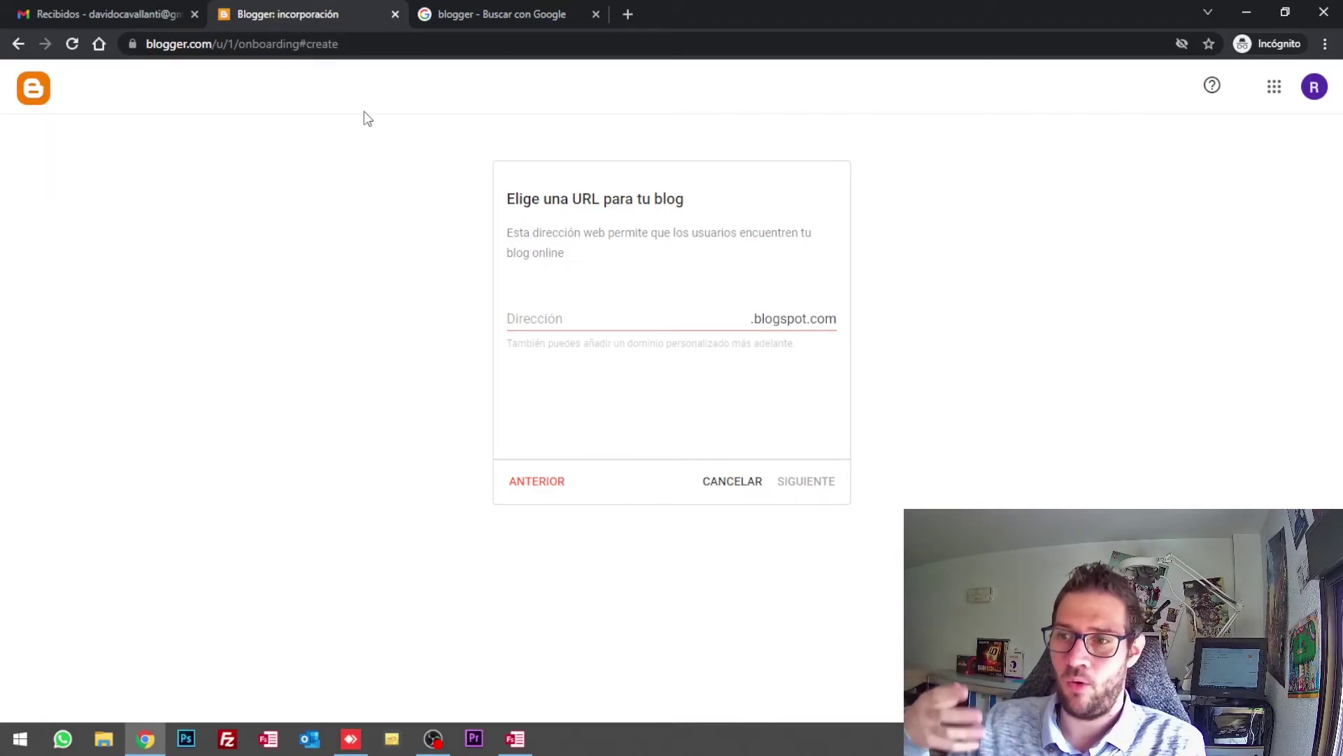
Step: Enter 'reiniciaypunto' as the blog address and let Blogger check its availability
click(540, 316)
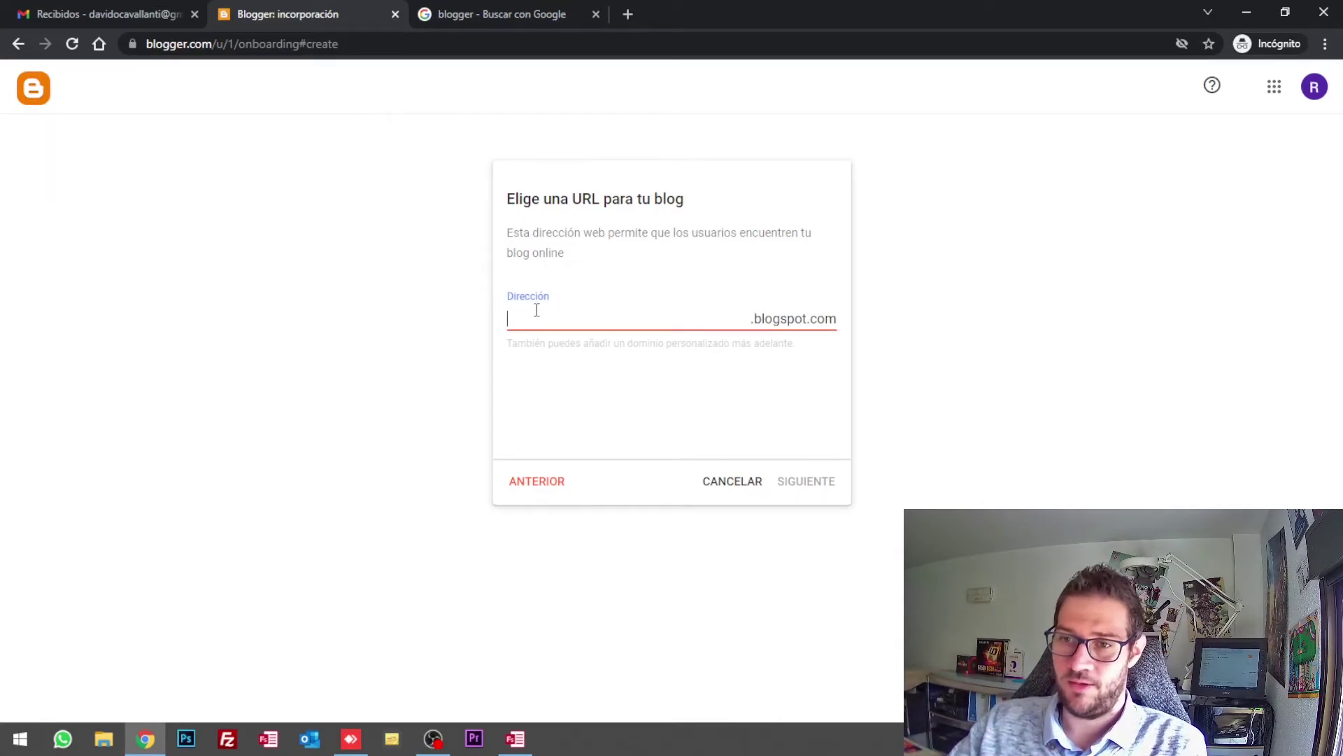
double_click(587, 200)
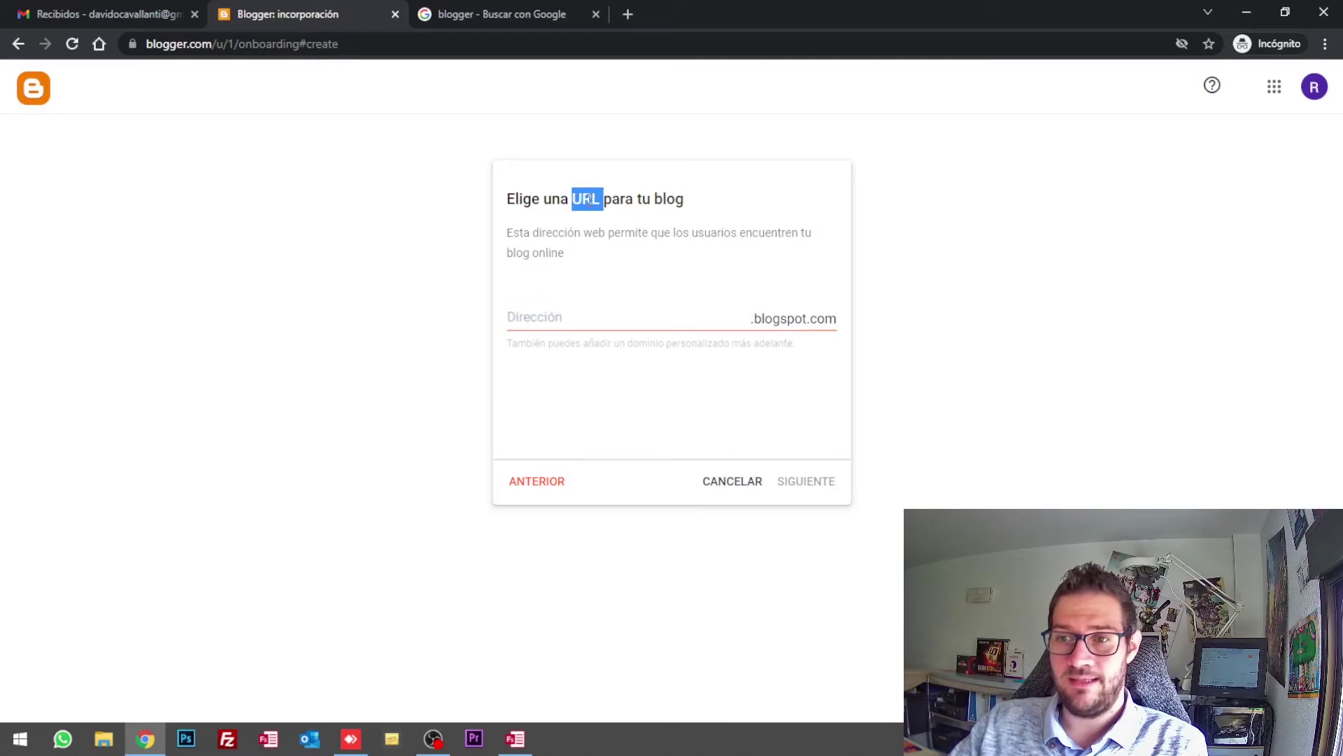
click(276, 43)
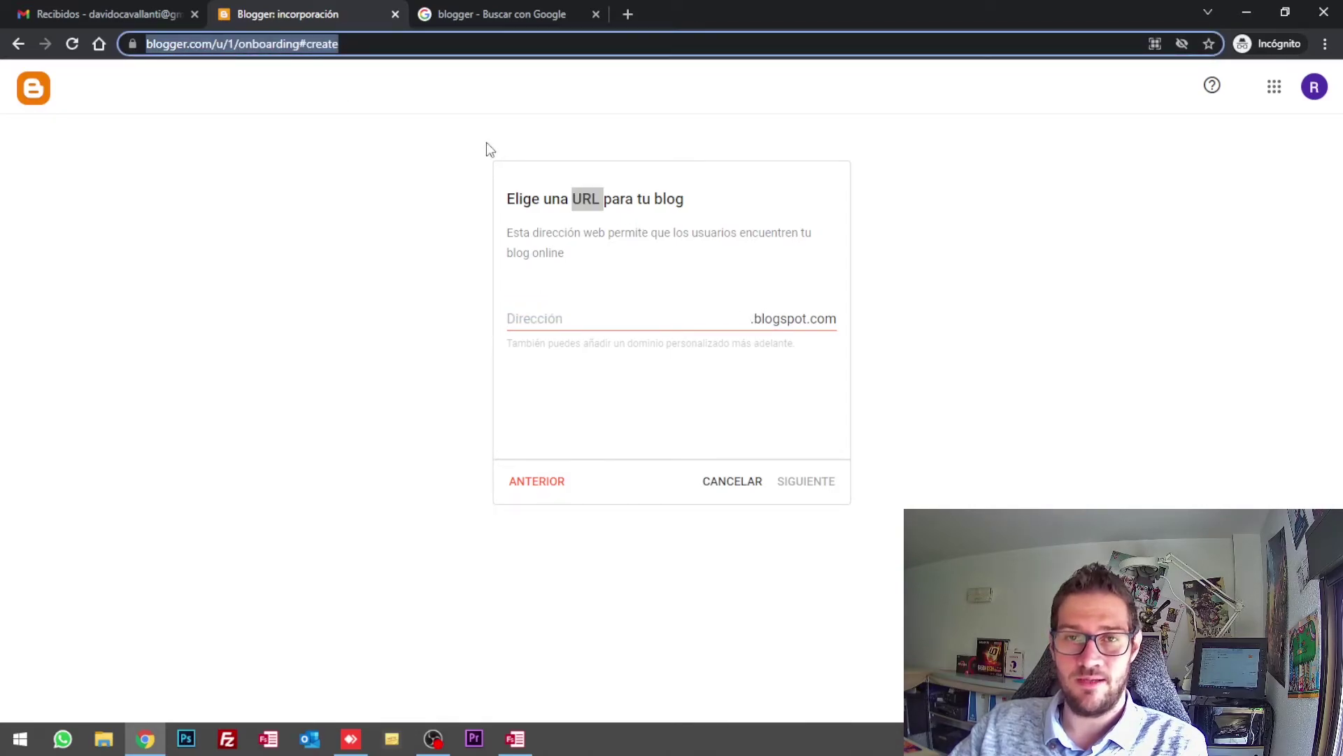
click(617, 316)
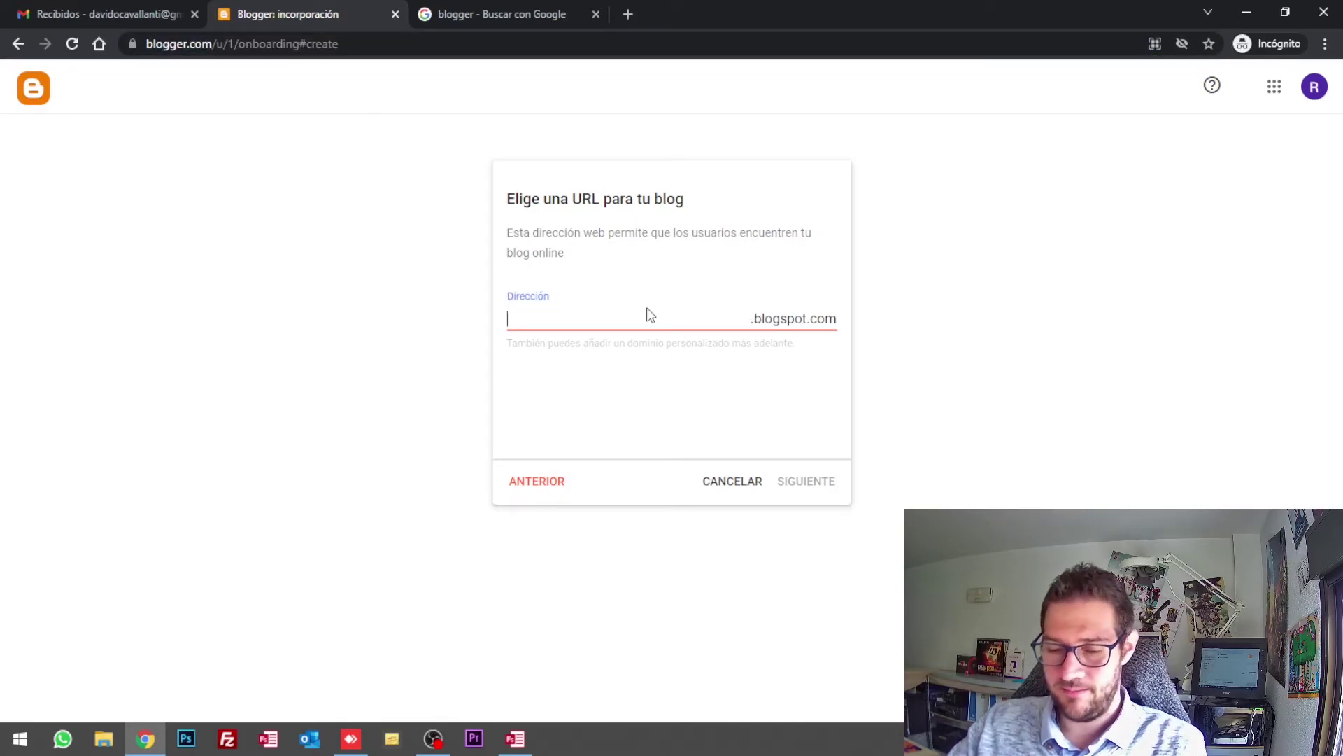
text(reiniciaypunt)
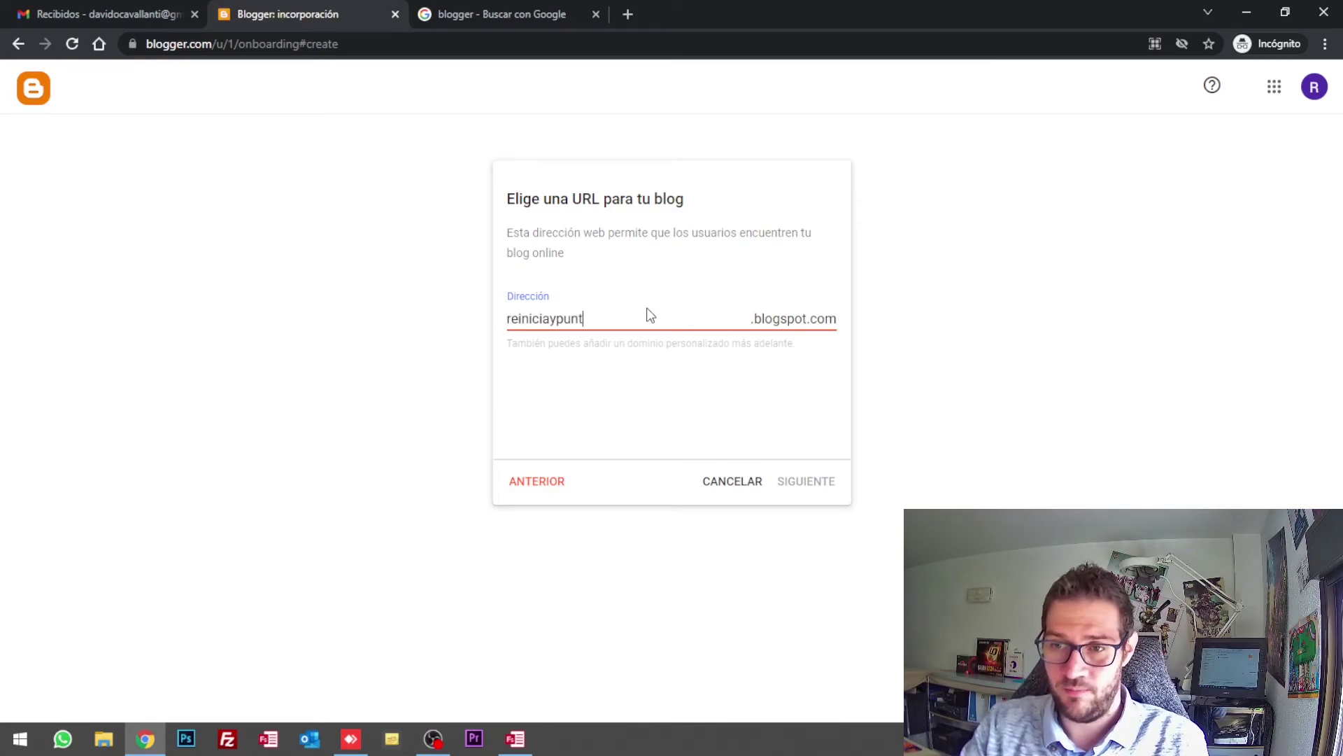
text(o)
click(806, 481)
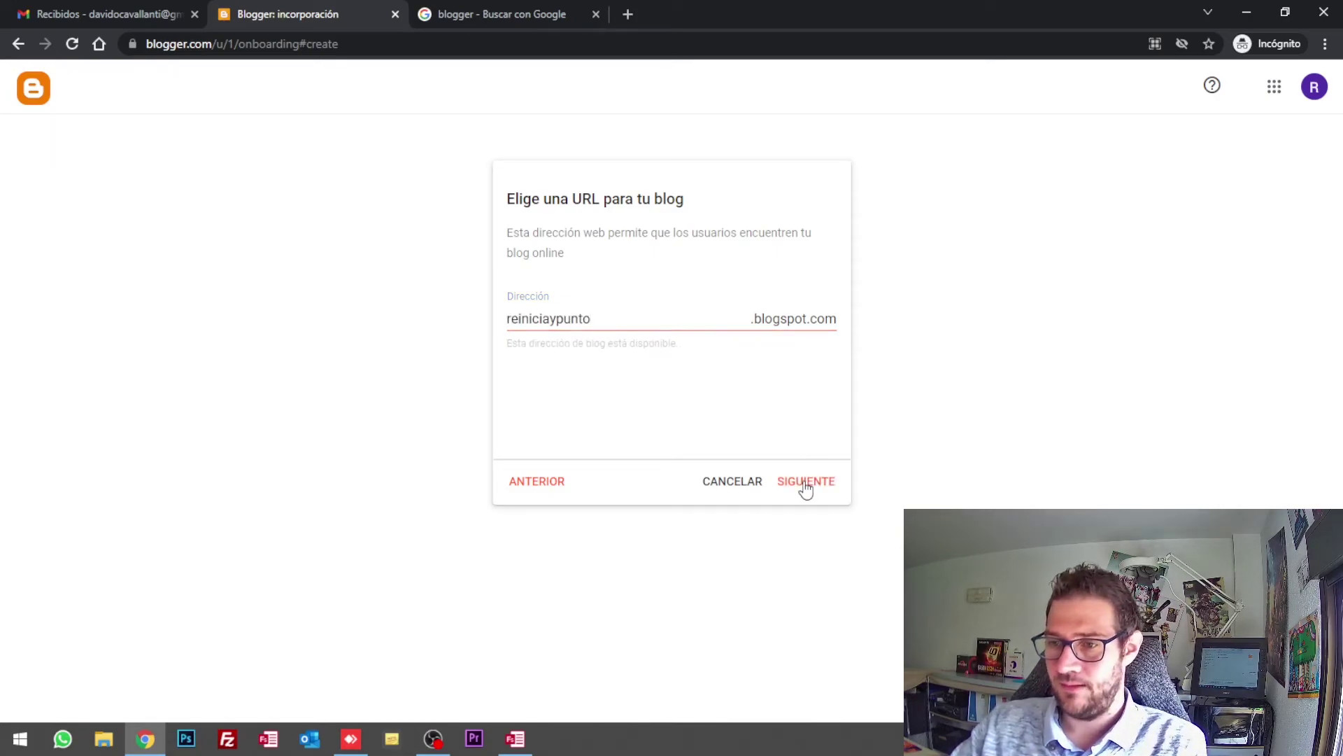
Step: Try 'facebook' as the address, find it taken, and retype 'reiniciaypu' instead
double_click(571, 318)
text(facebook)
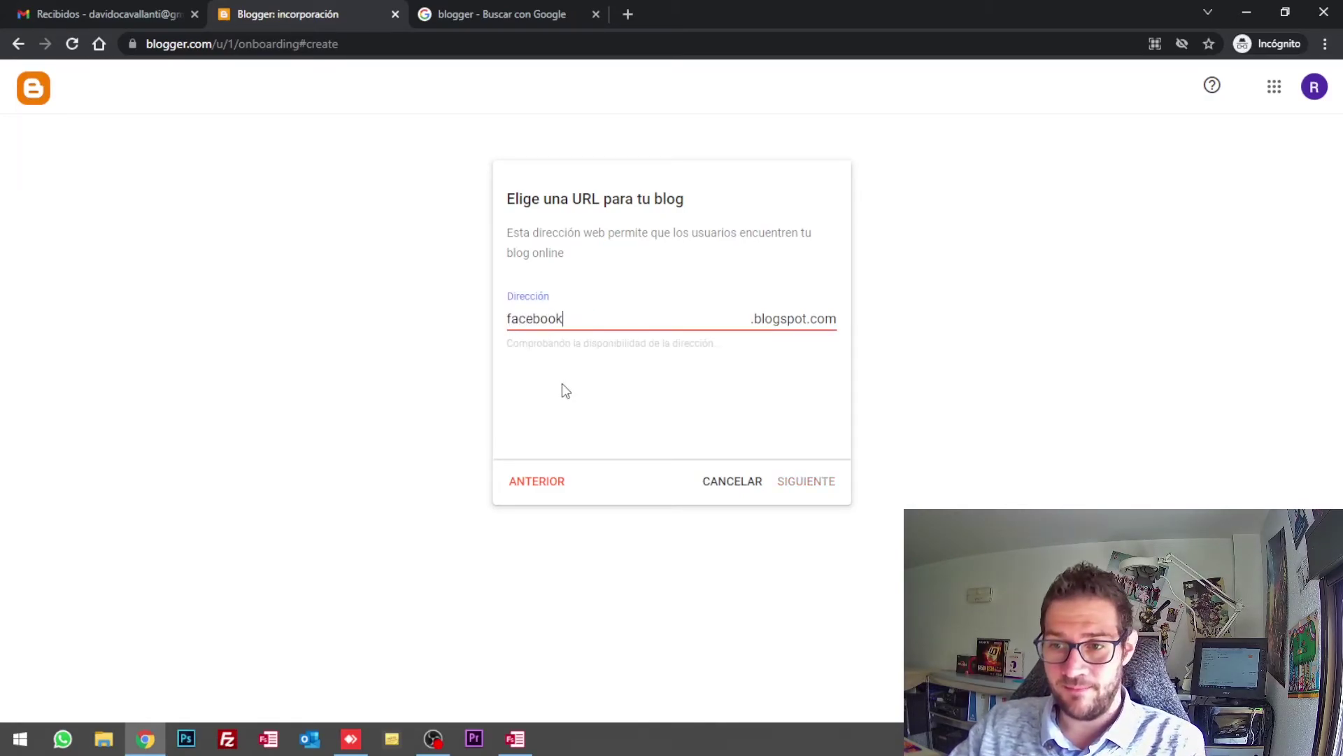
click(708, 350)
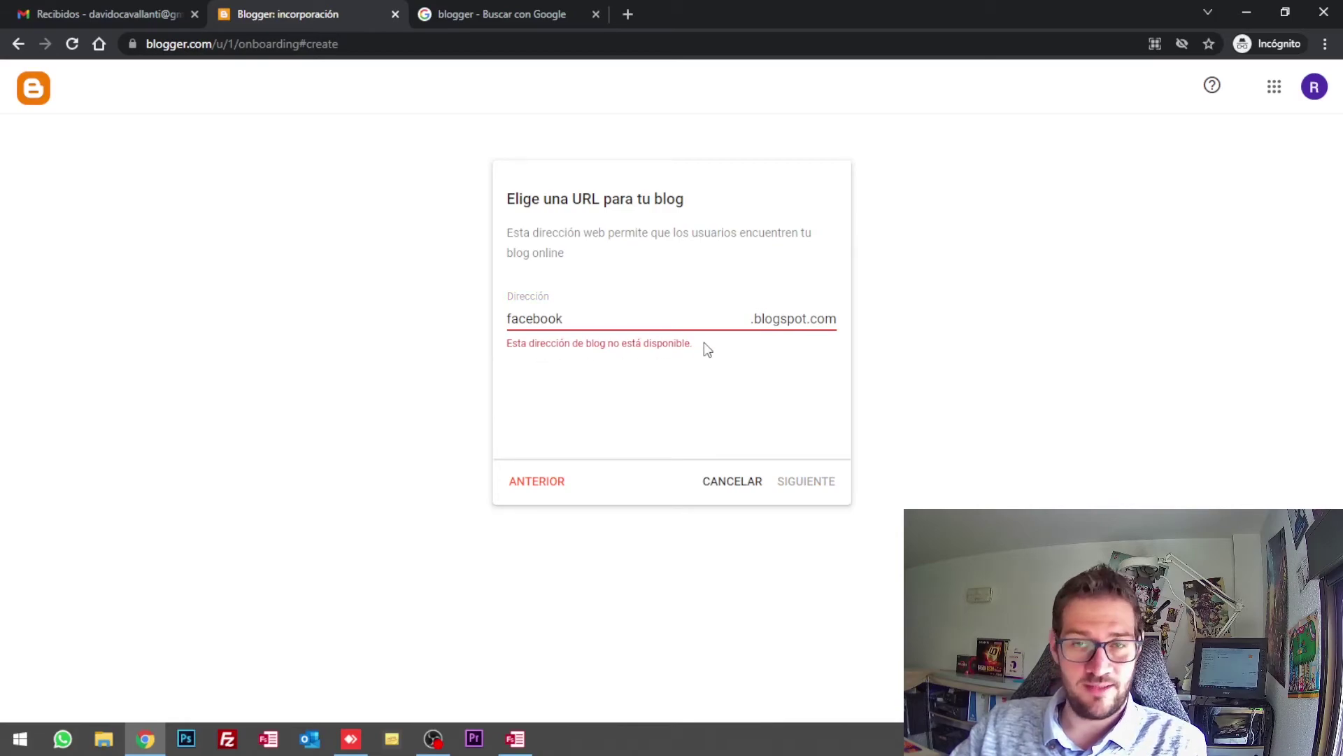
double_click(586, 317)
text(reiniciaypunto)
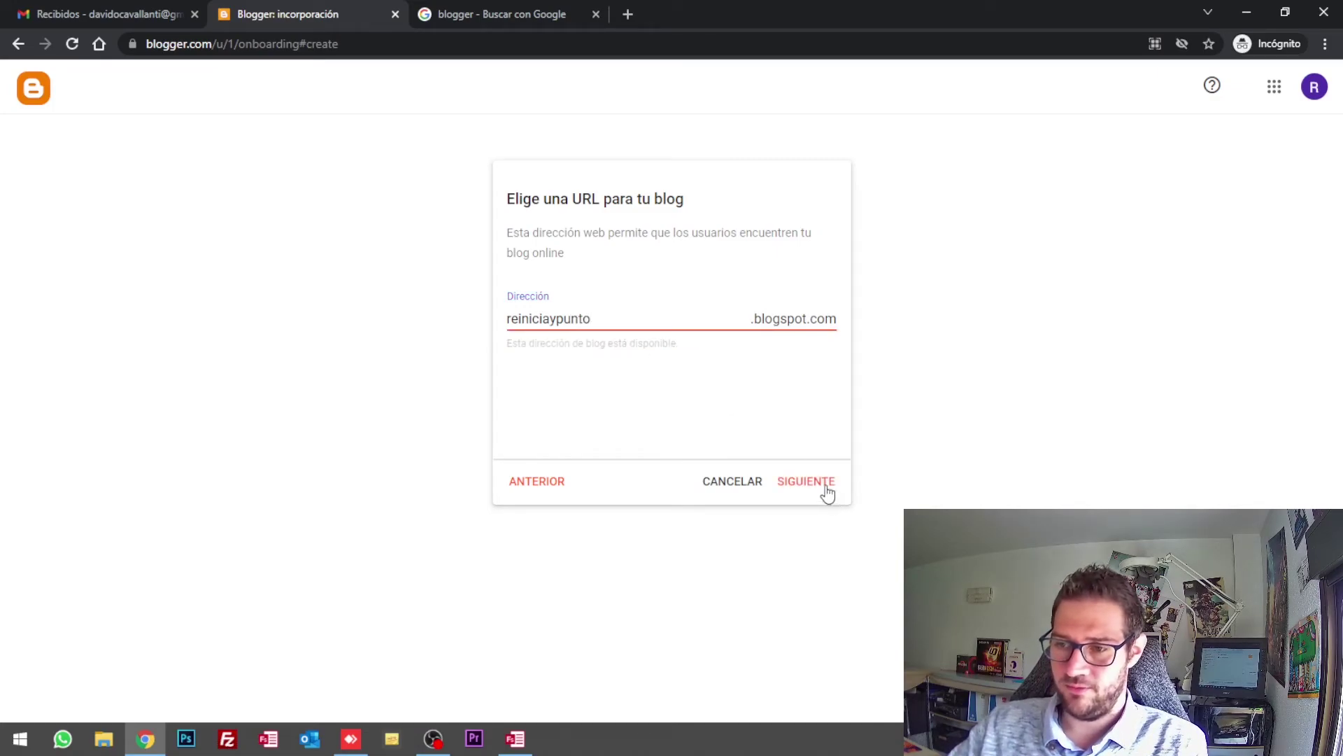
Step: Set the display name to 'Reinicia y punto - tus cursos digitales' and finish blog creation
click(827, 489)
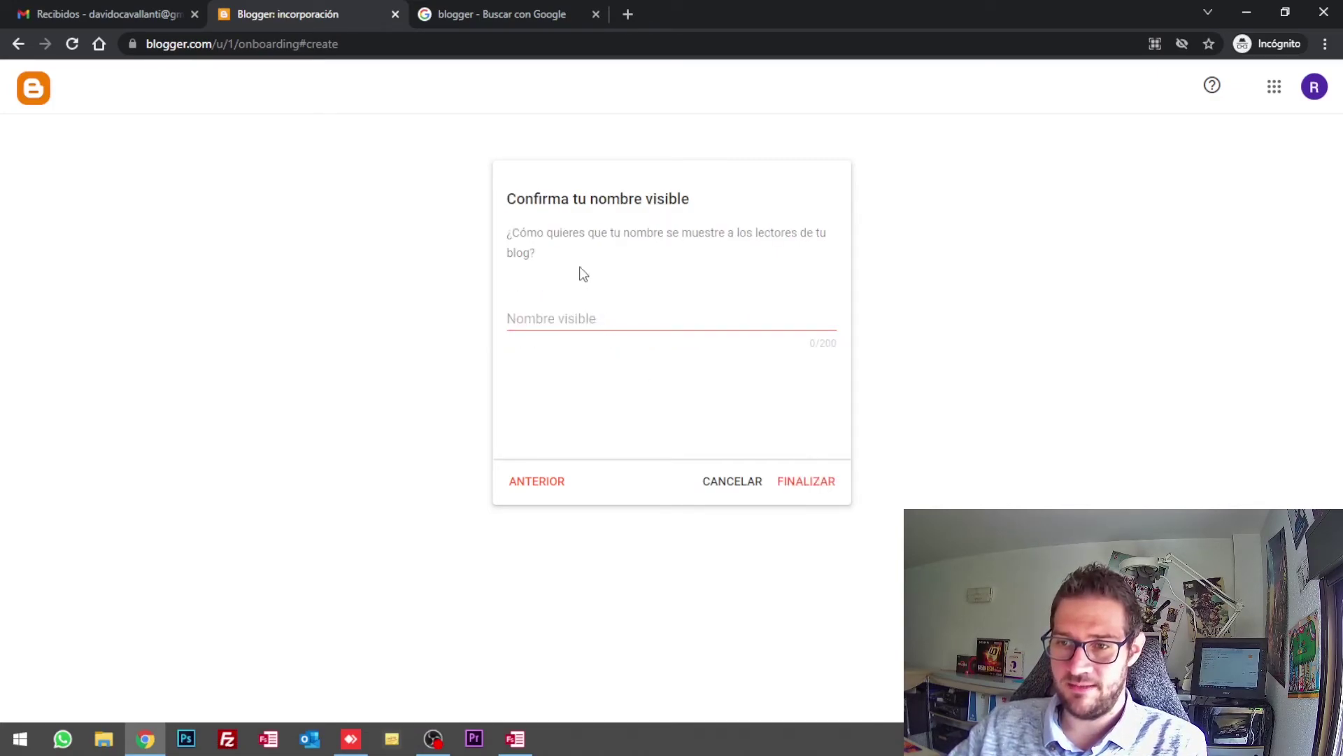
click(633, 315)
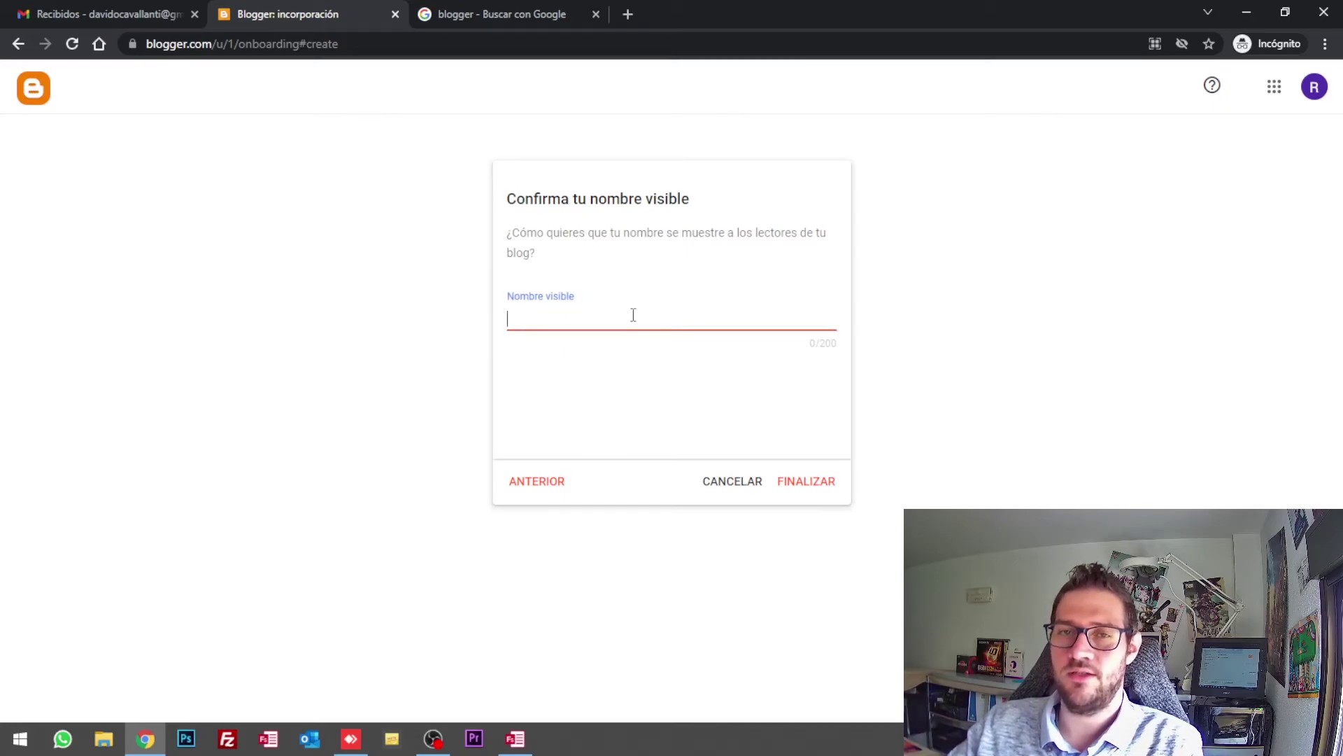
text(Reinic)
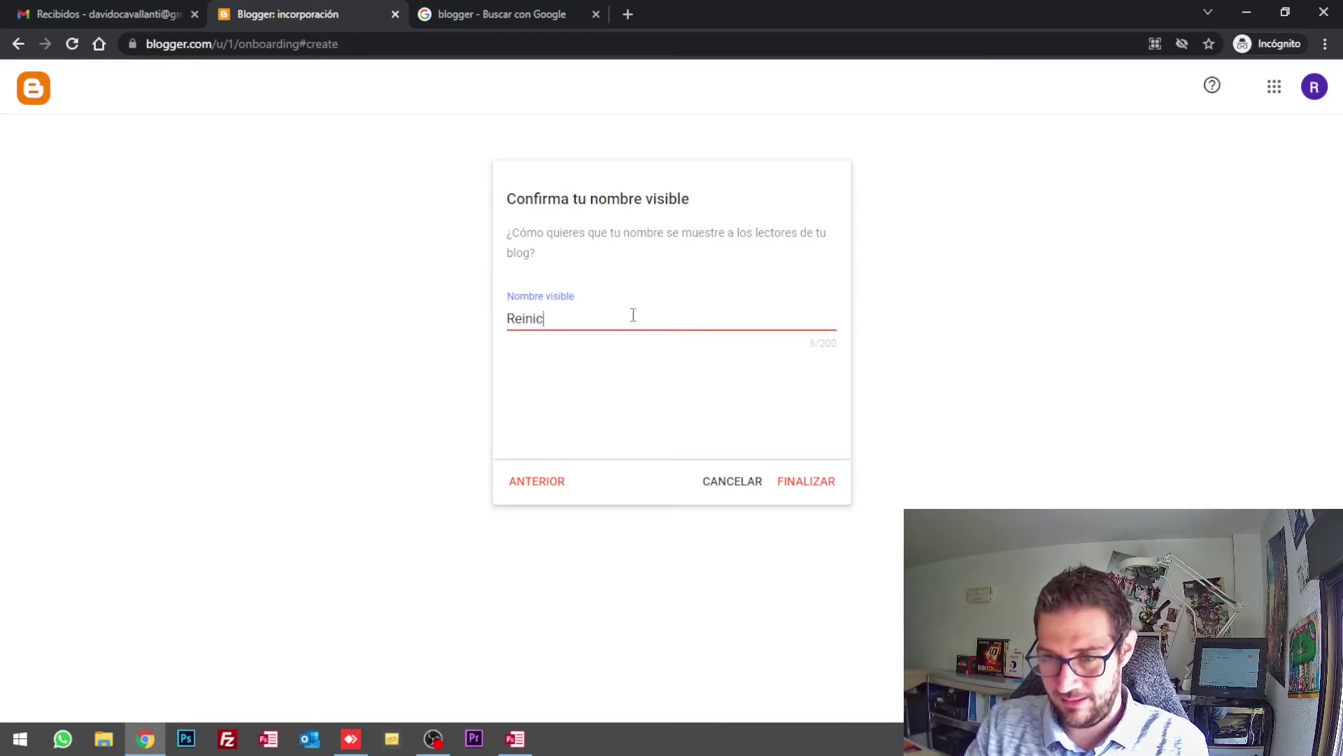
text(ia y punto - tus cursos digitales)
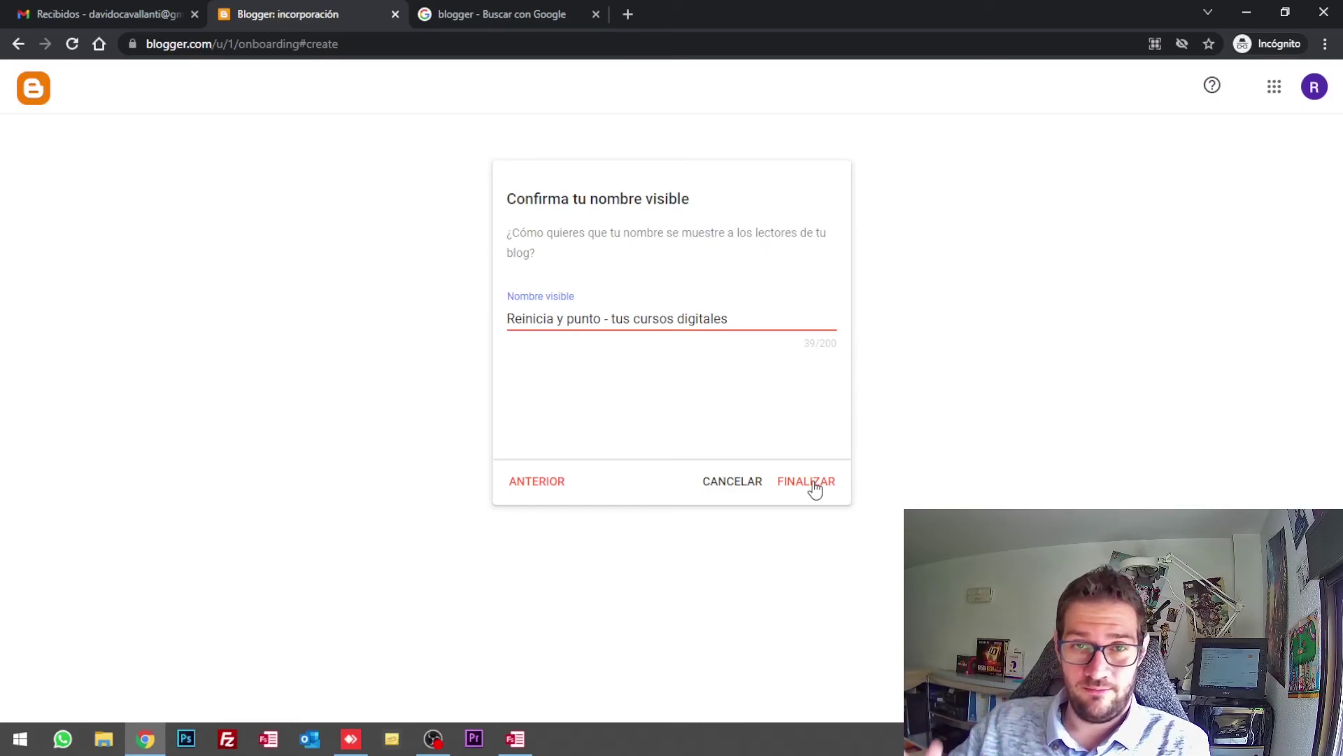
click(797, 485)
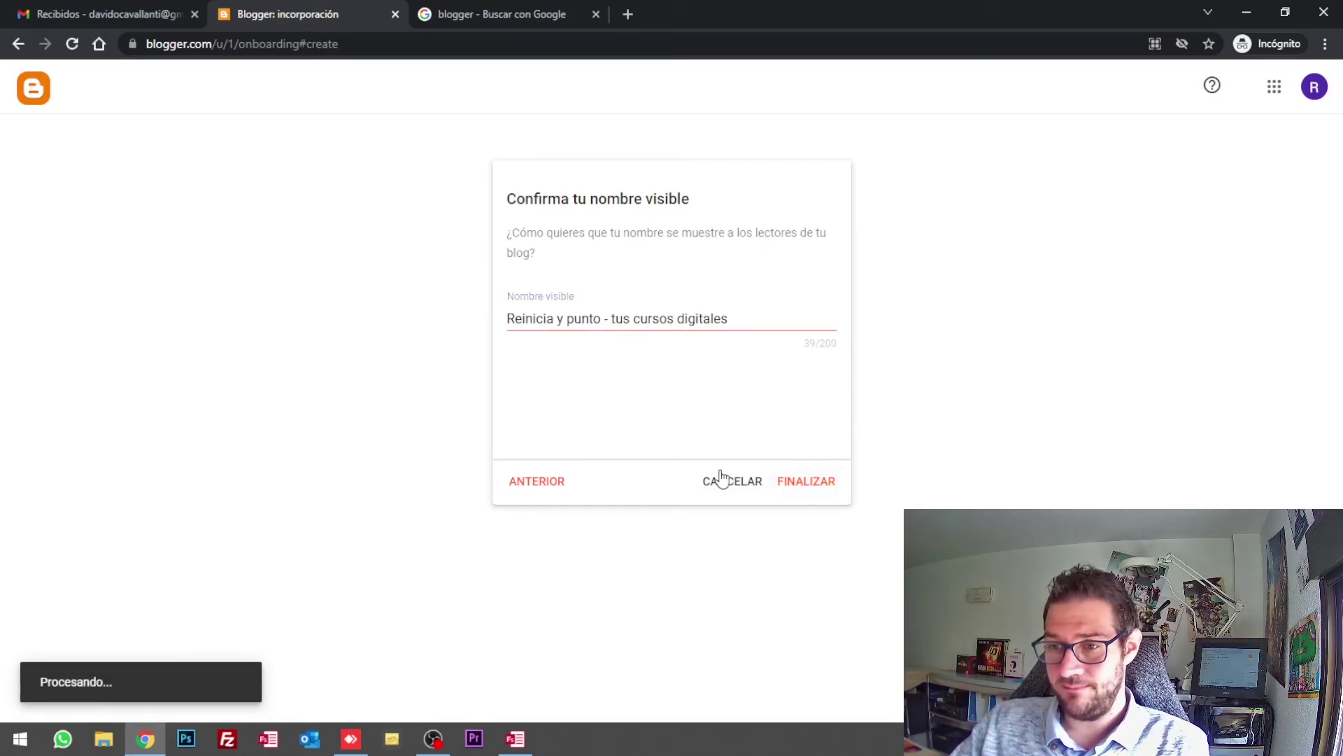